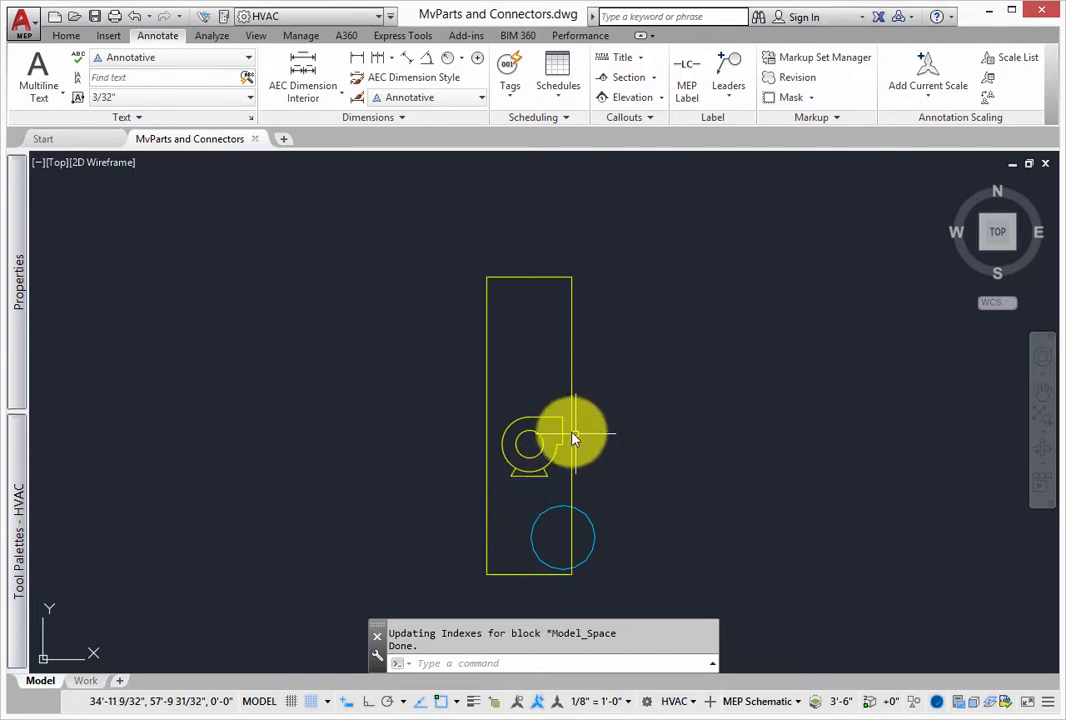
Step: Switch the display configuration to MEP Basic 2-Line and view the pump from the SW Isometric direction
{"action": "mouse_move", "coordinate": [573, 437]}
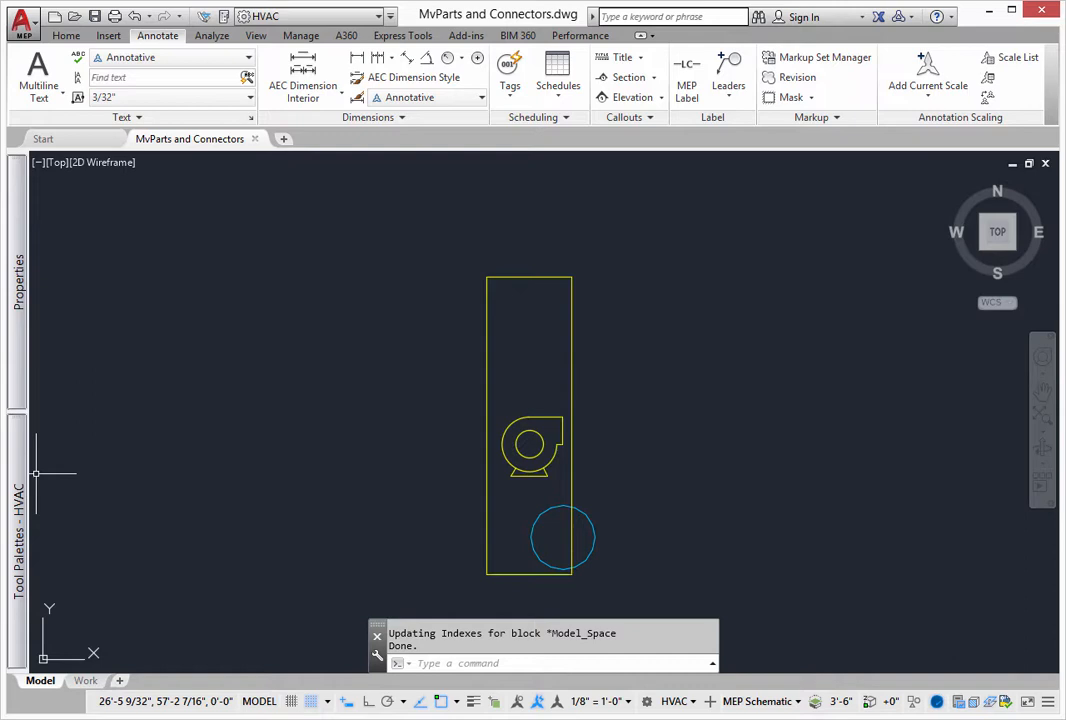
{"action": "left_click", "coordinate": [797, 701]}
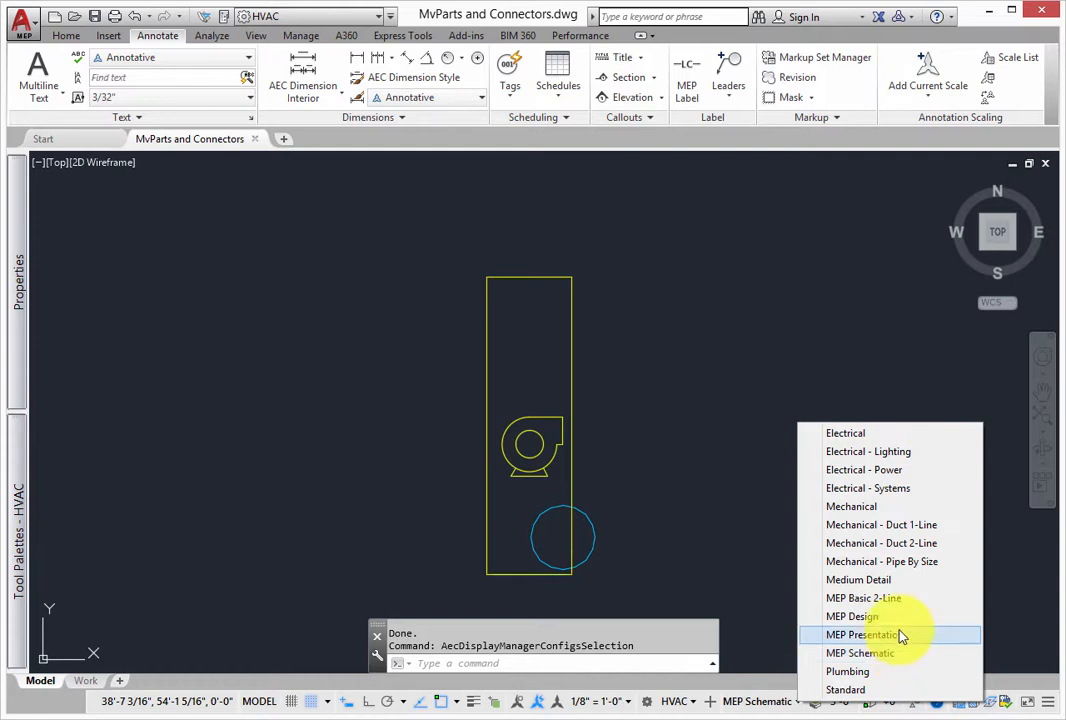
{"action": "left_click", "coordinate": [897, 599]}
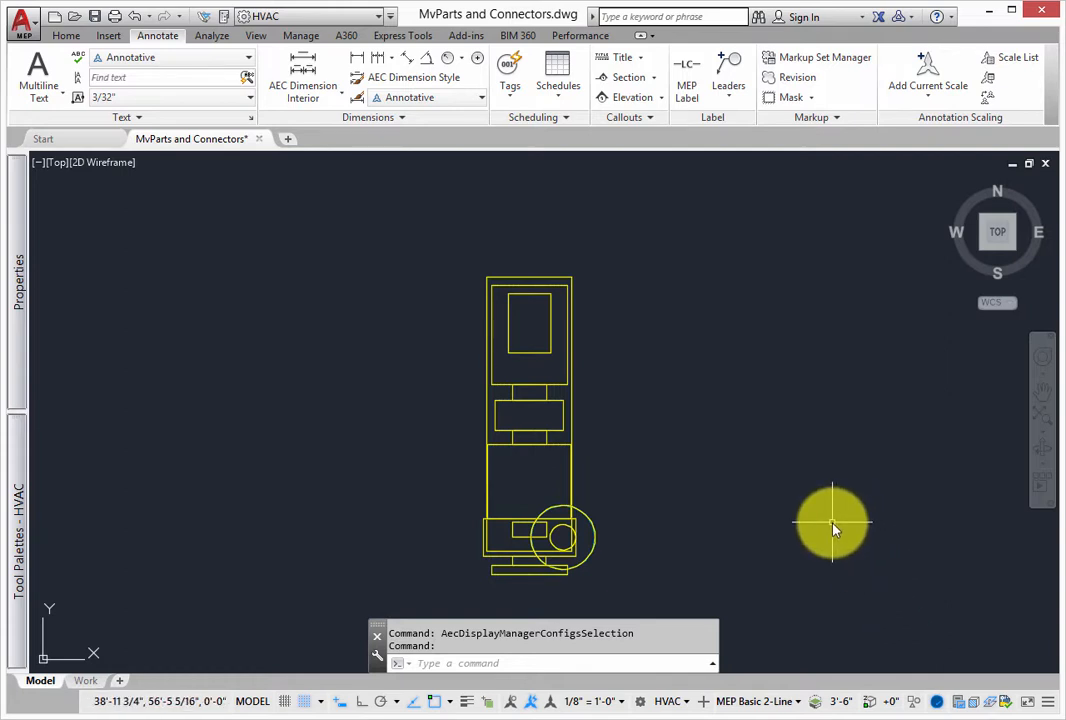
{"action": "left_click", "coordinate": [976, 246]}
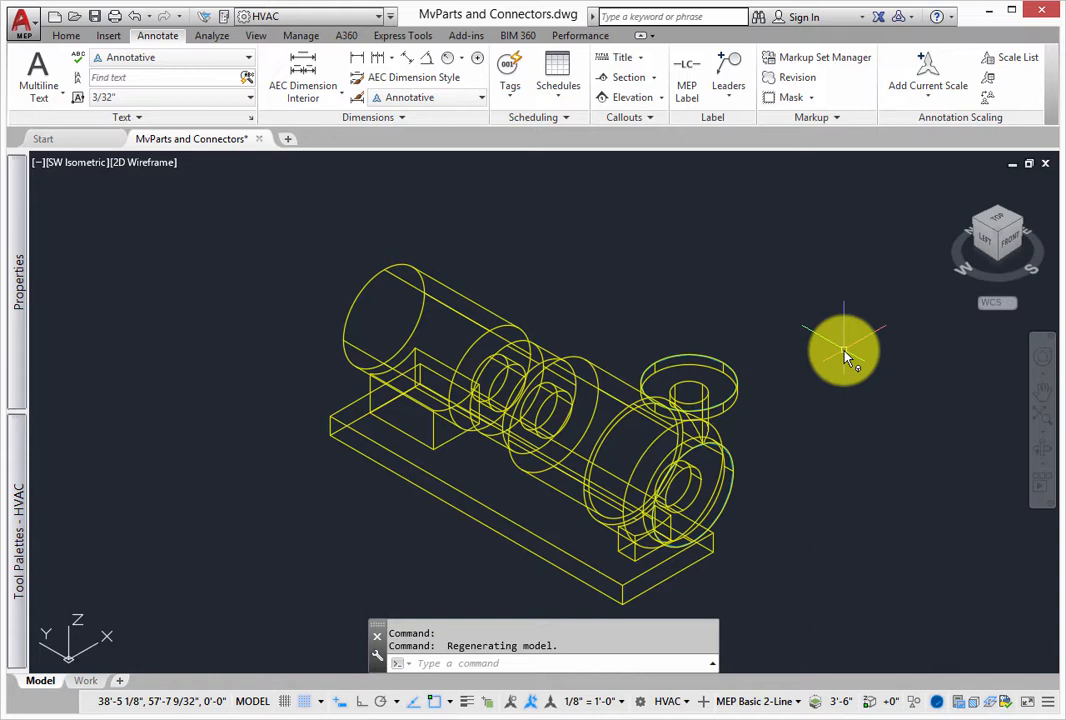
Step: Preview the pump in the Realistic visual style and return the viewport to 2D Wireframe
{"action": "left_click", "coordinate": [66, 35]}
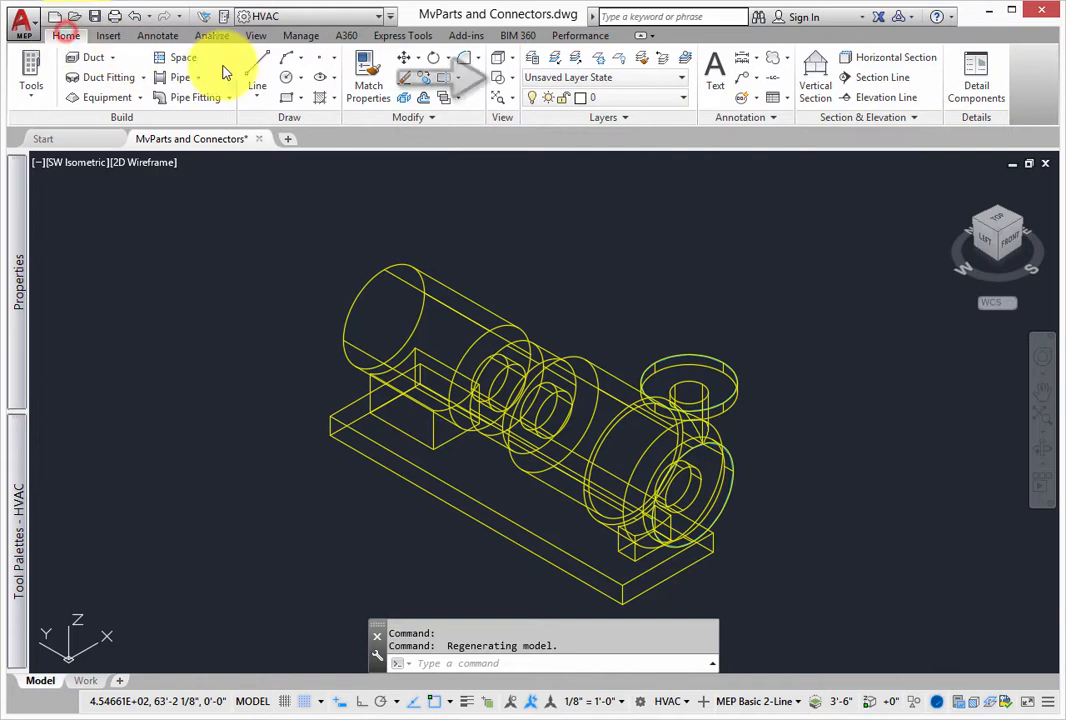
{"action": "left_click", "coordinate": [511, 82]}
{"action": "left_click", "coordinate": [559, 244]}
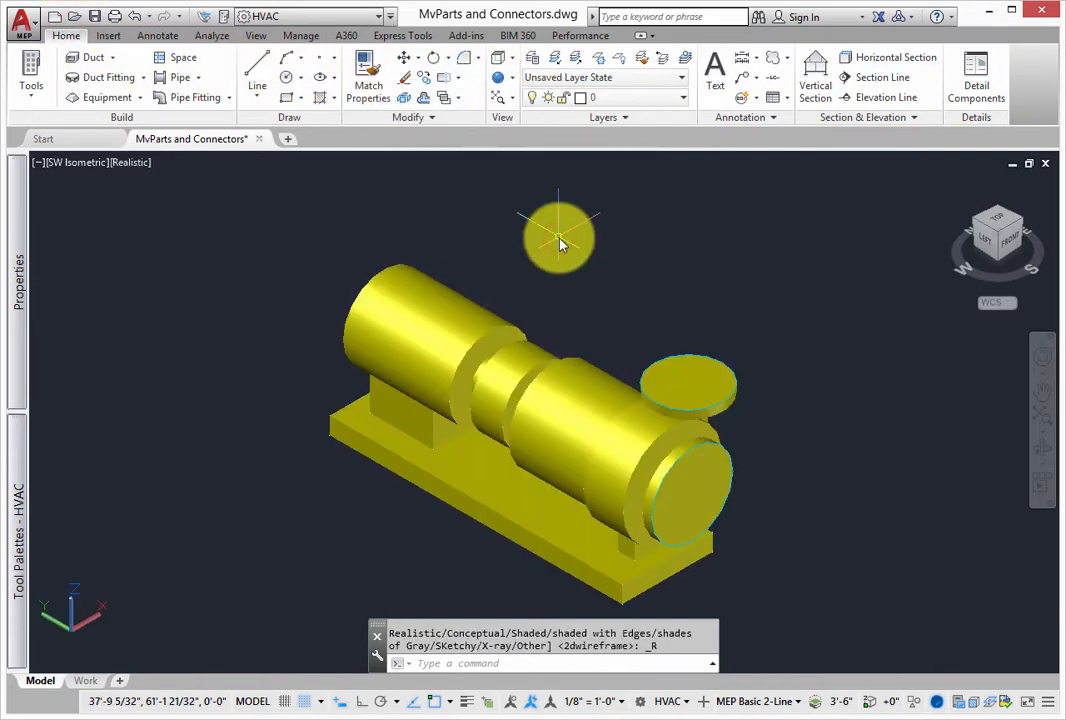
{"action": "left_click", "coordinate": [511, 82]}
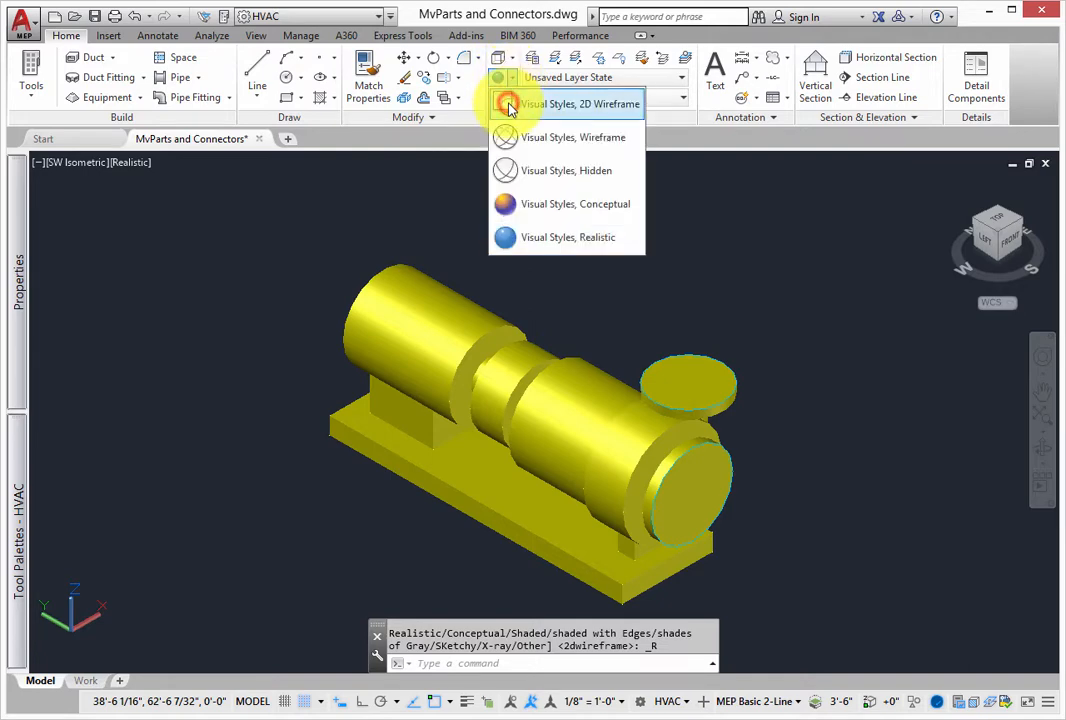
{"action": "left_click", "coordinate": [508, 107]}
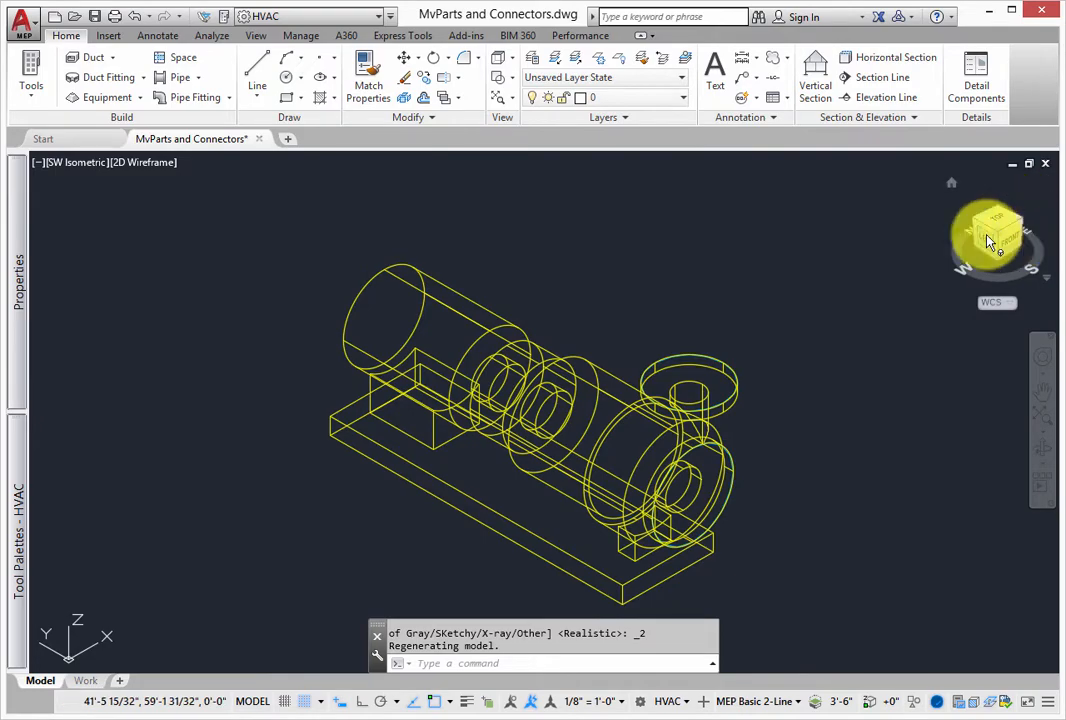
Step: Inspect the pump from the Left and Right views, finishing in the SE Isometric view
{"action": "left_click", "coordinate": [987, 238]}
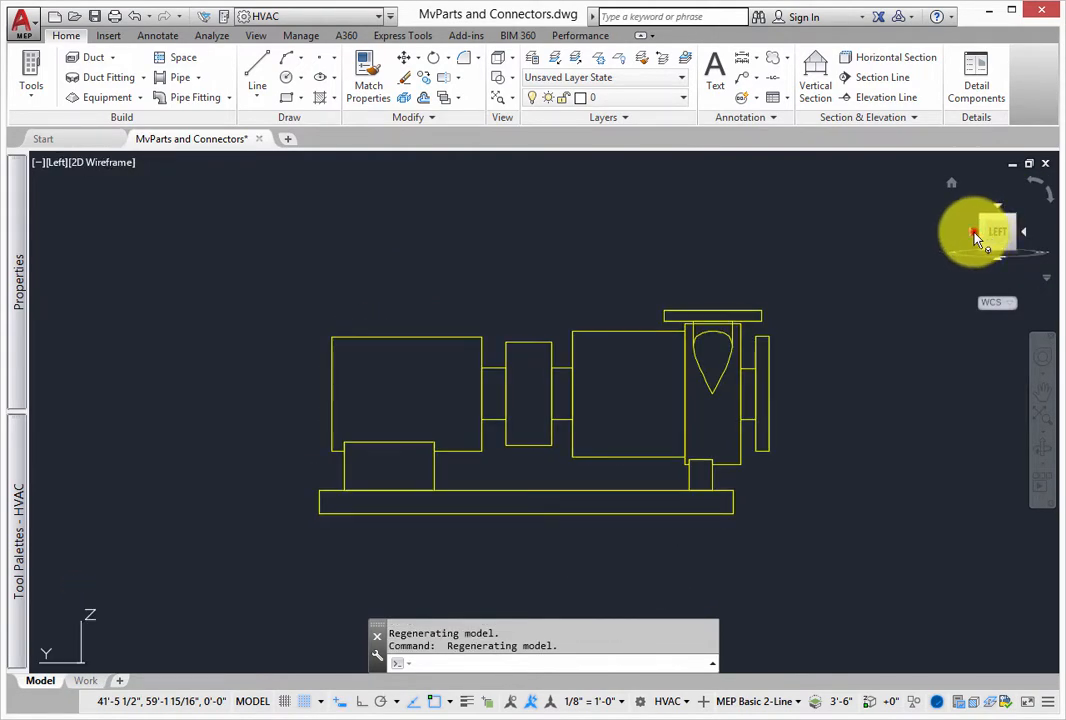
{"action": "left_click", "coordinate": [973, 235]}
{"action": "left_click", "coordinate": [978, 234]}
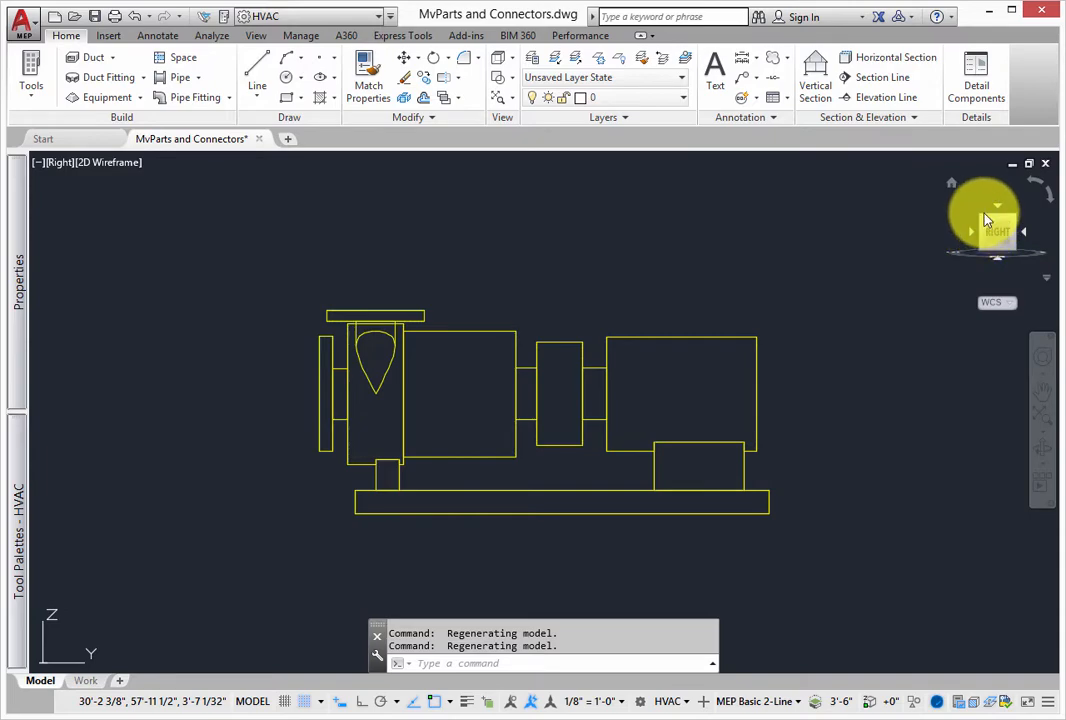
{"action": "left_click", "coordinate": [989, 226]}
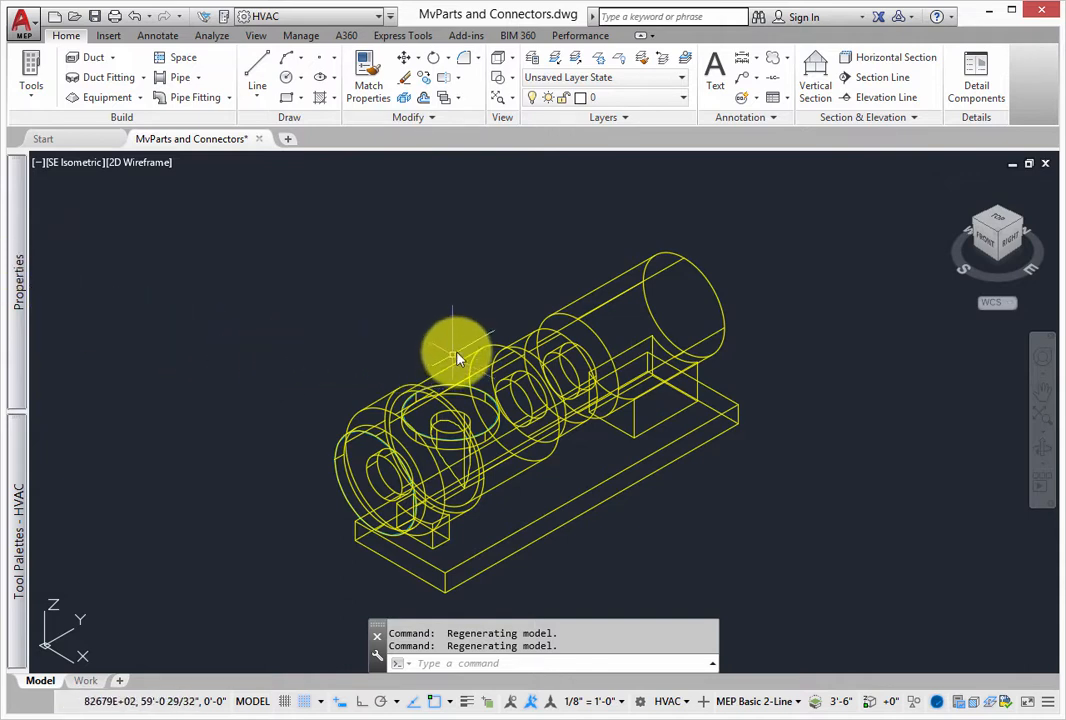
Step: Open the pump's multi-view part style and review its full list of views
{"action": "mouse_move", "coordinate": [474, 363]}
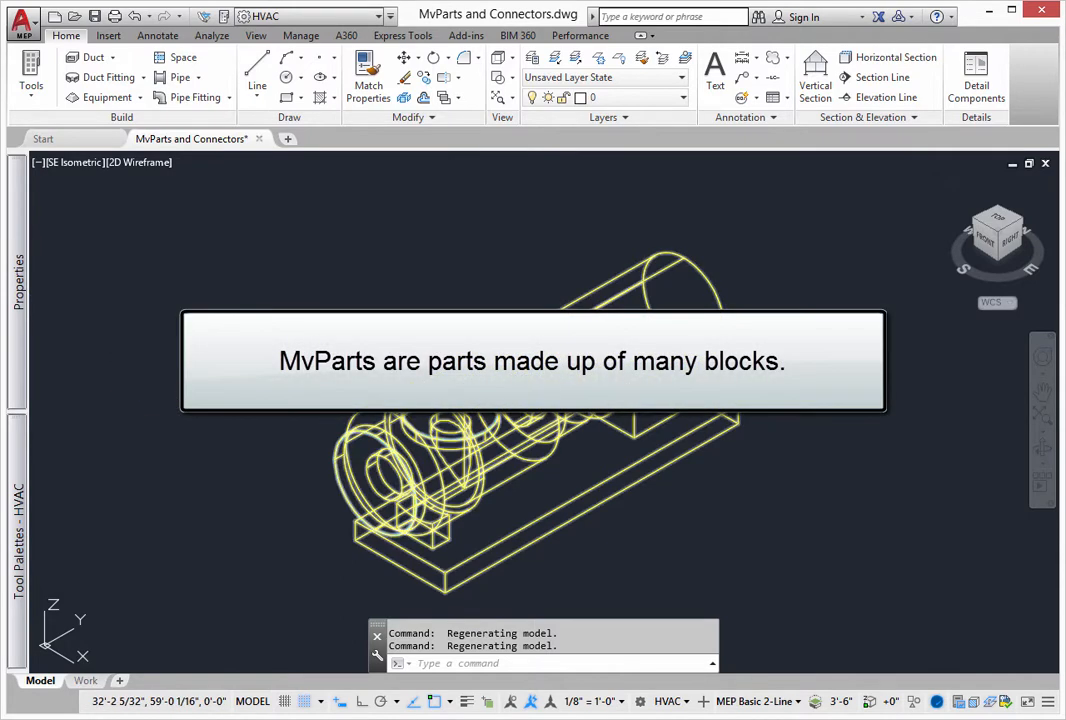
{"action": "left_click", "coordinate": [474, 363]}
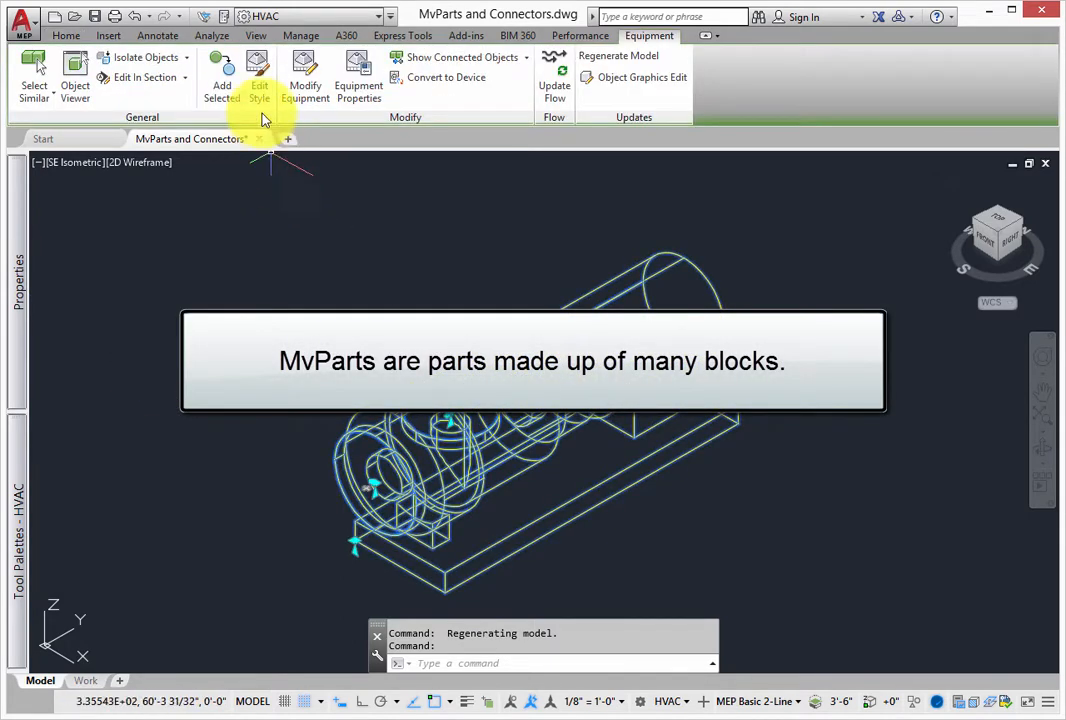
{"action": "left_click", "coordinate": [258, 78]}
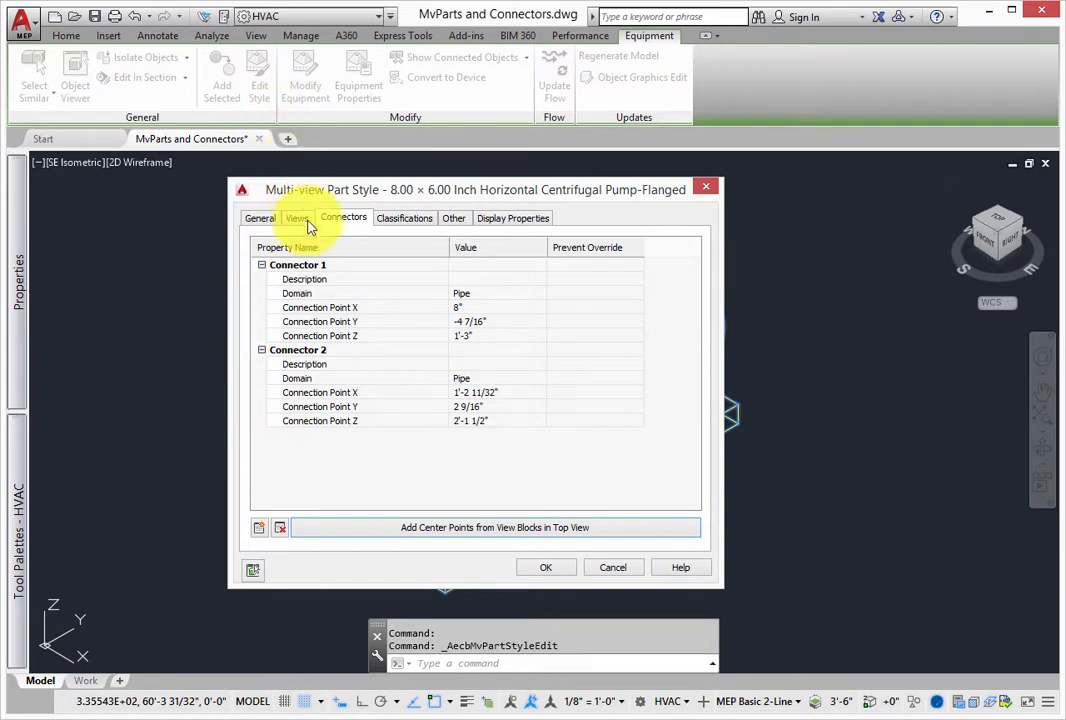
{"action": "left_click", "coordinate": [296, 219]}
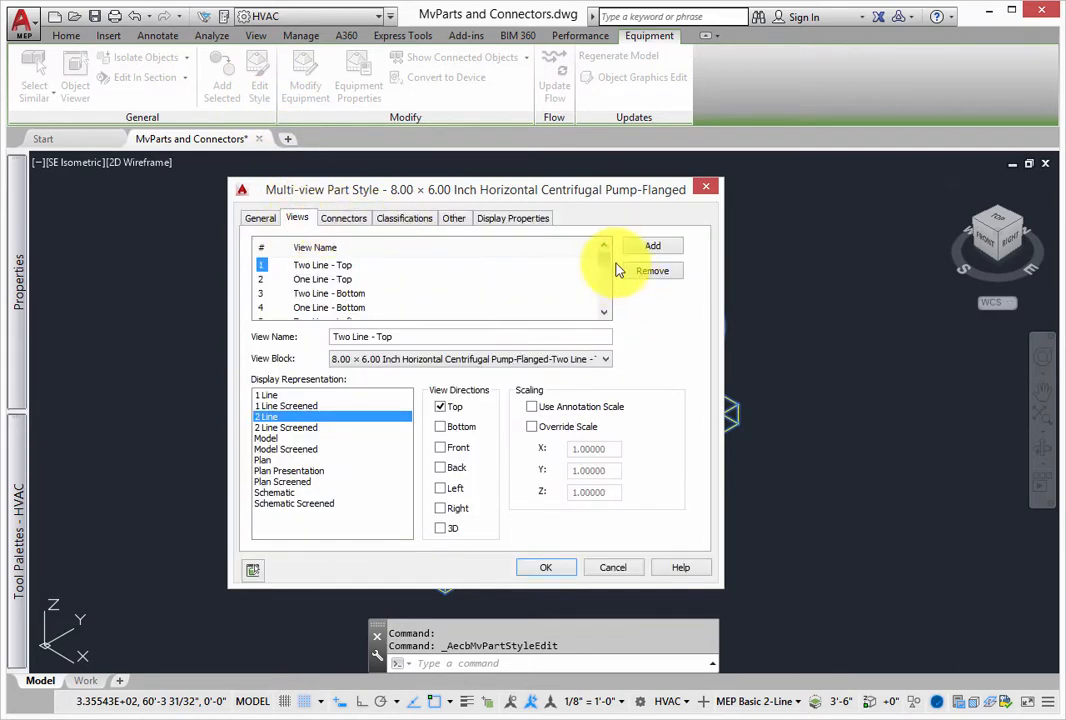
{"action": "left_click_drag", "start_coordinate": [607, 255], "coordinate": [604, 290]}
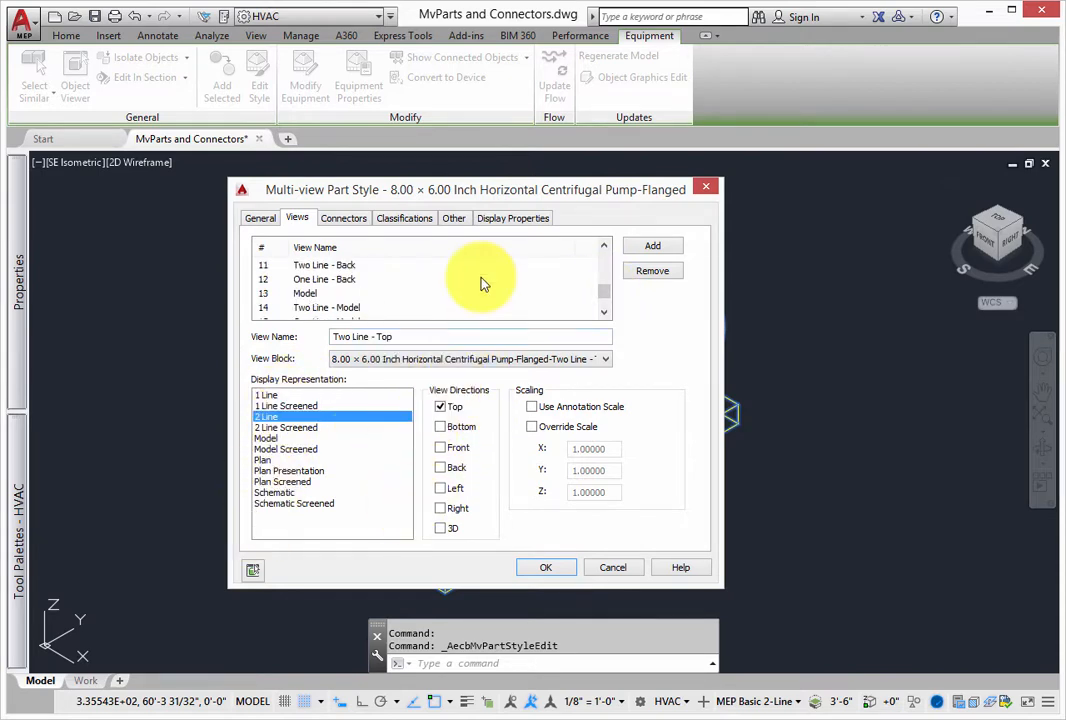
Step: Review the style's connectors, Connector 1's domain options and the classifications, and close the style without changing anything
{"action": "left_click", "coordinate": [355, 219]}
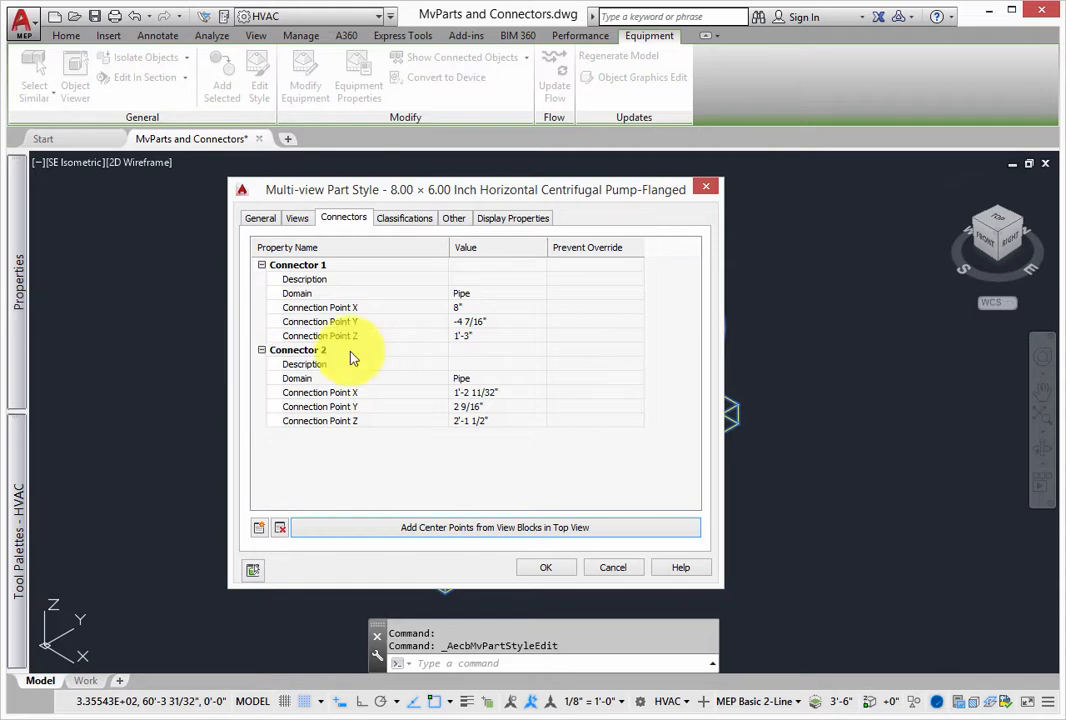
{"action": "left_click", "coordinate": [541, 294]}
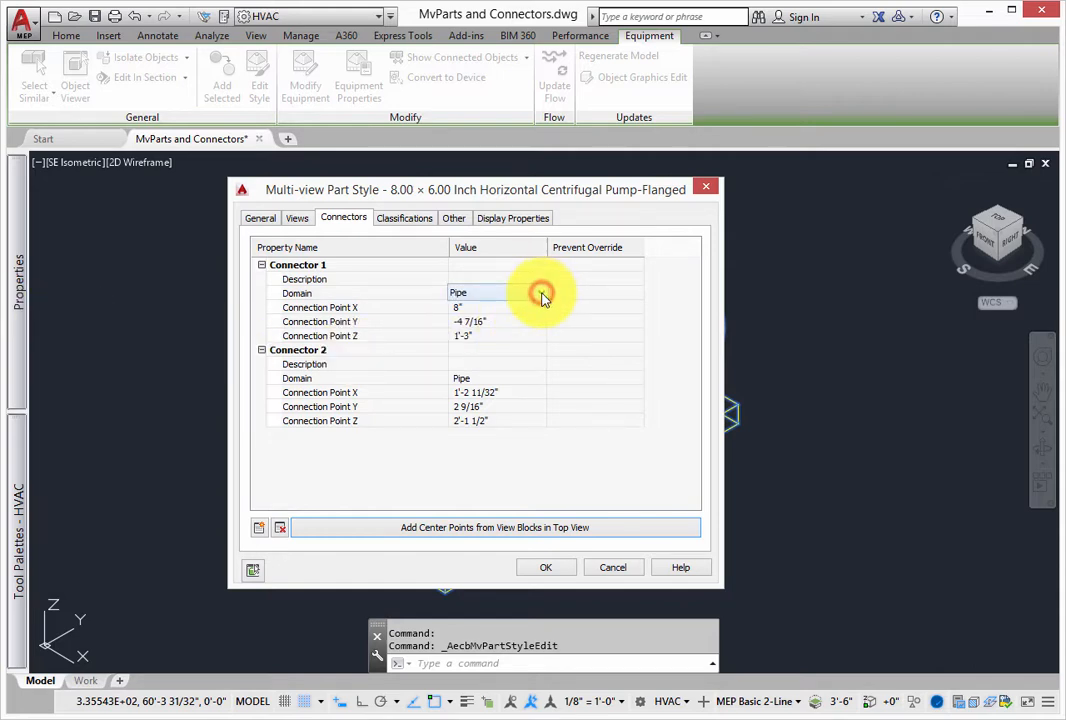
{"action": "left_click", "coordinate": [541, 294]}
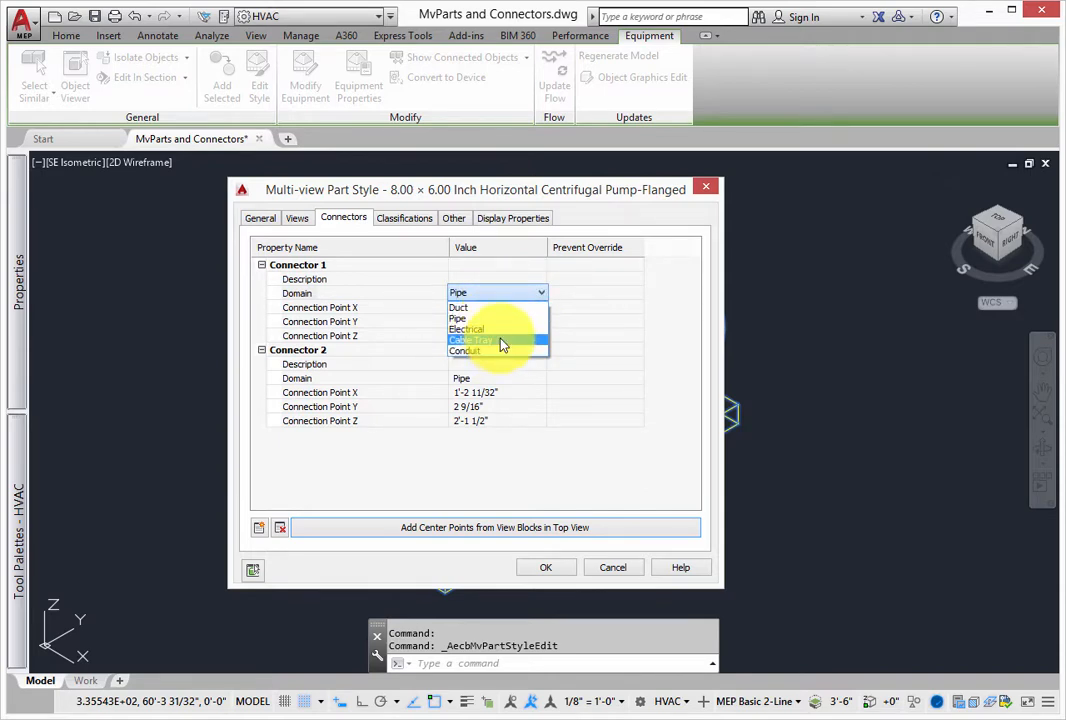
{"action": "left_click", "coordinate": [533, 292]}
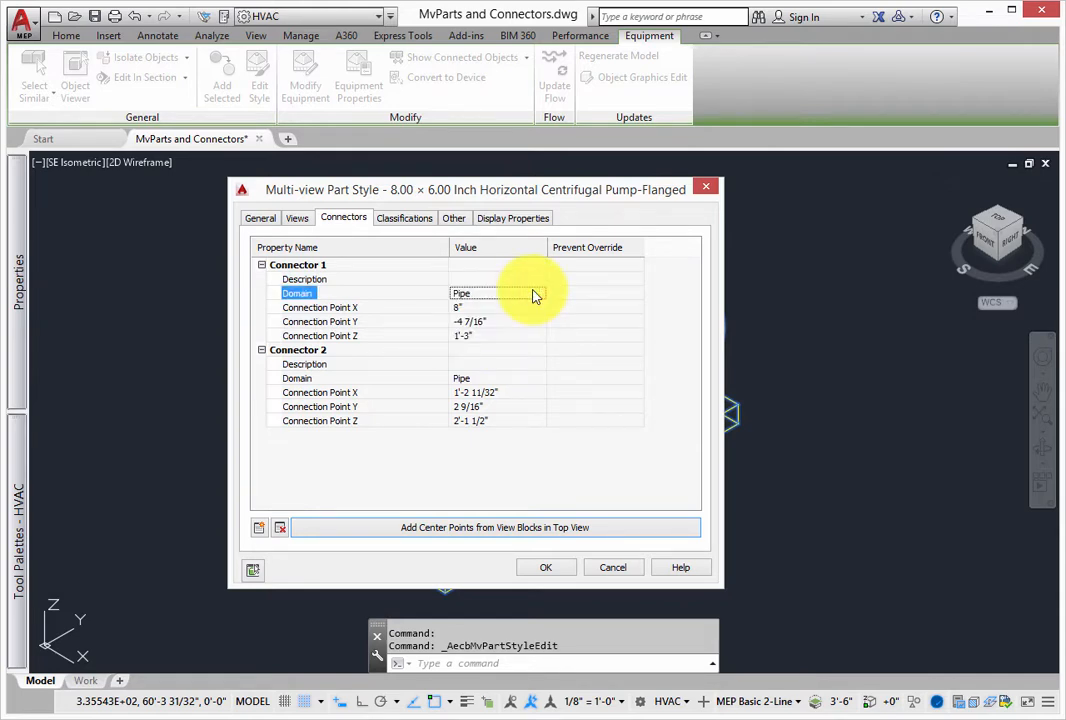
{"action": "left_click", "coordinate": [410, 218]}
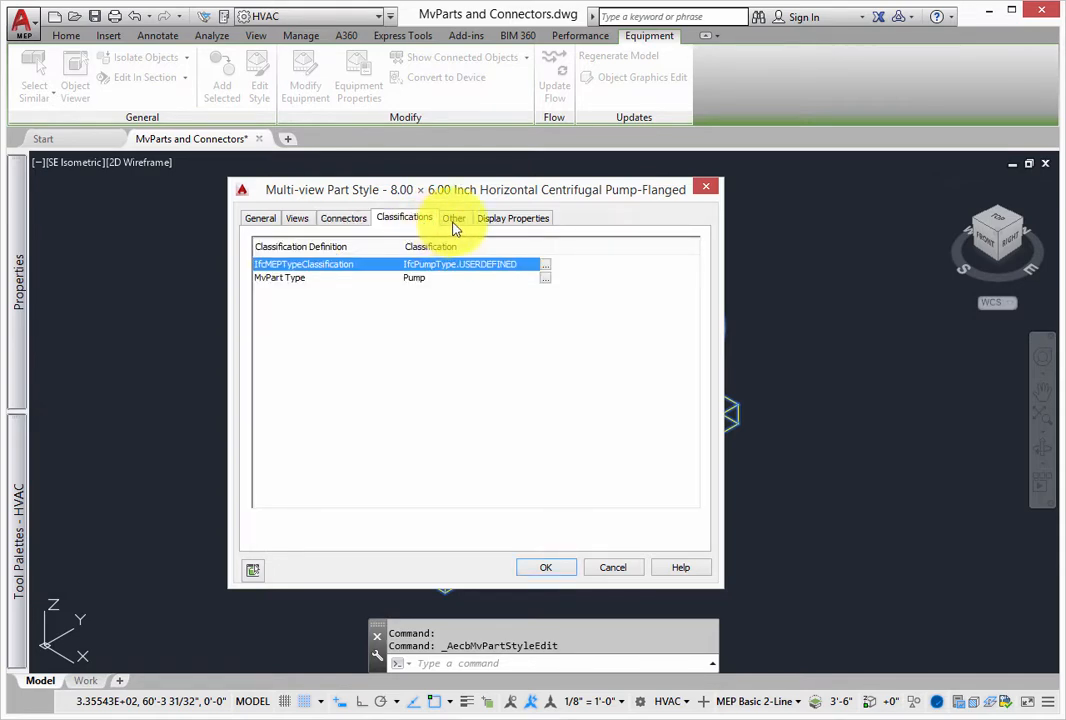
{"action": "left_click", "coordinate": [562, 574]}
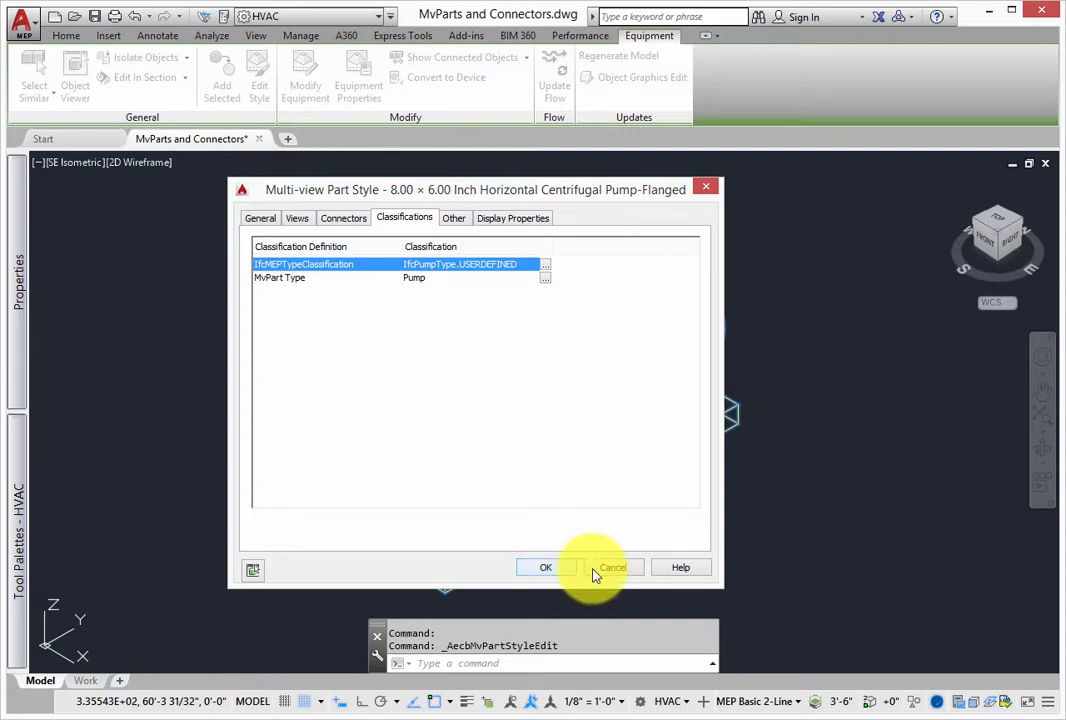
{"action": "left_click", "coordinate": [609, 568]}
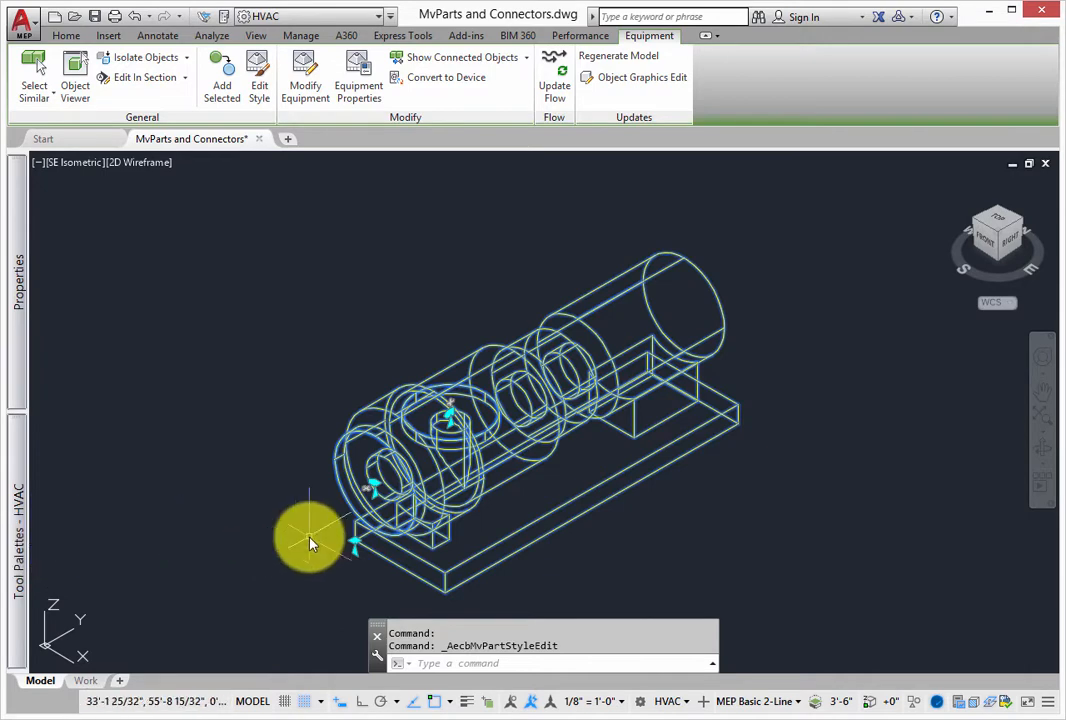
Step: Add a pipe run from the pump's end connector, about 2'-4" straight out followed by a second segment turned 90°
{"action": "left_click", "coordinate": [370, 487]}
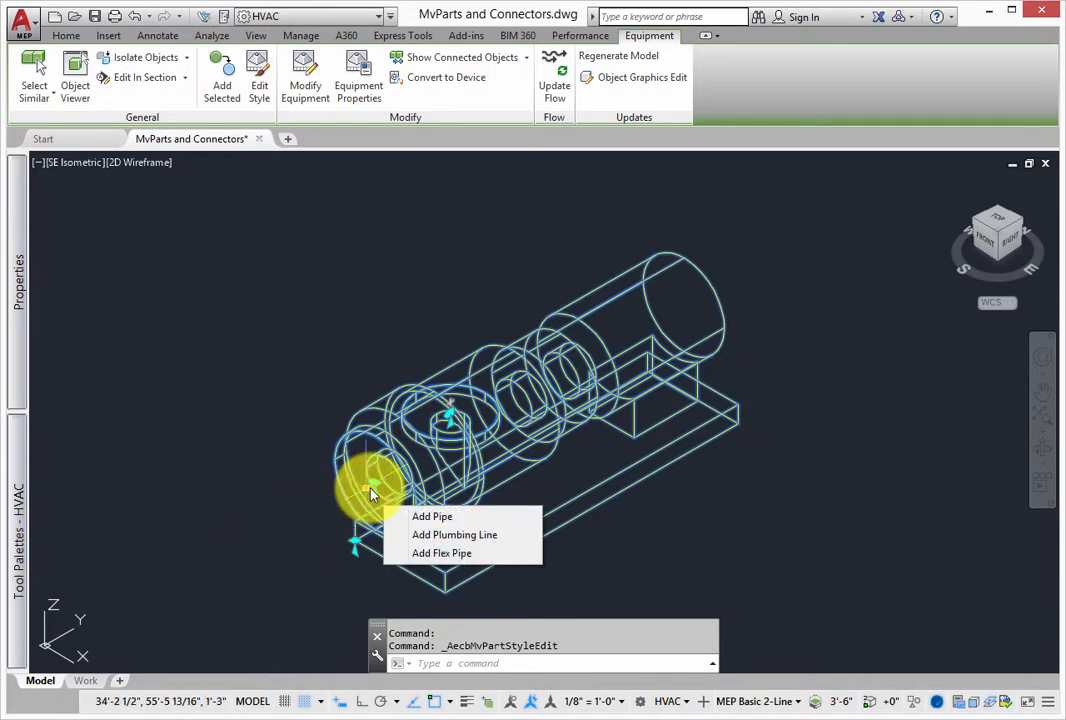
{"action": "left_click", "coordinate": [370, 492]}
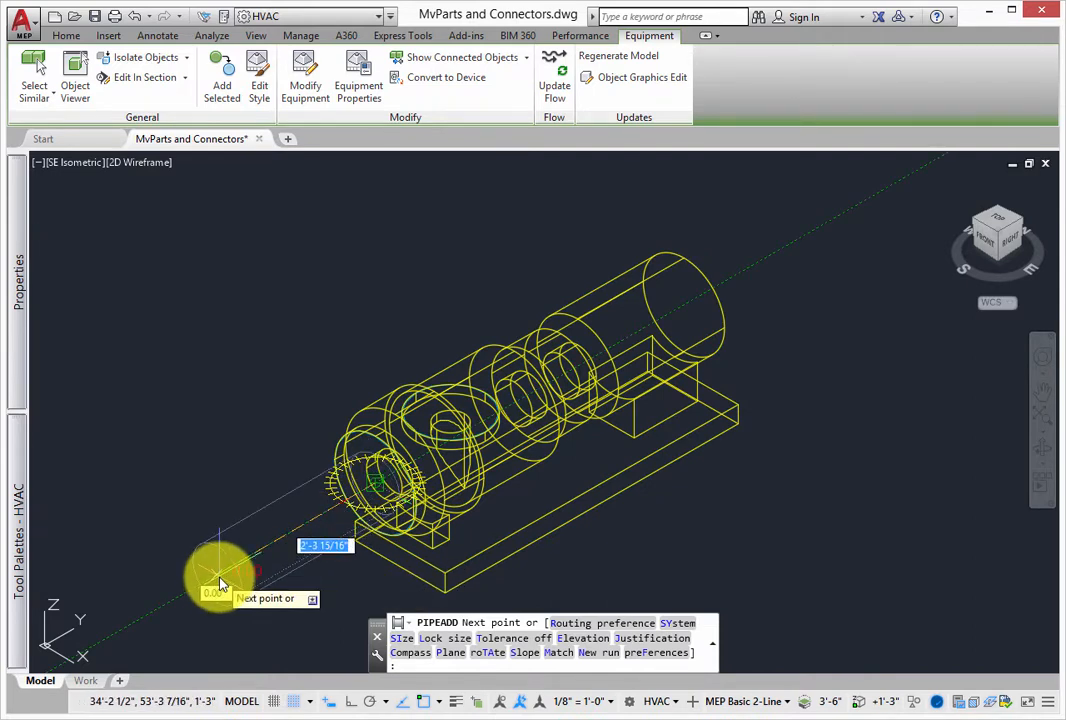
{"action": "left_click", "coordinate": [214, 574]}
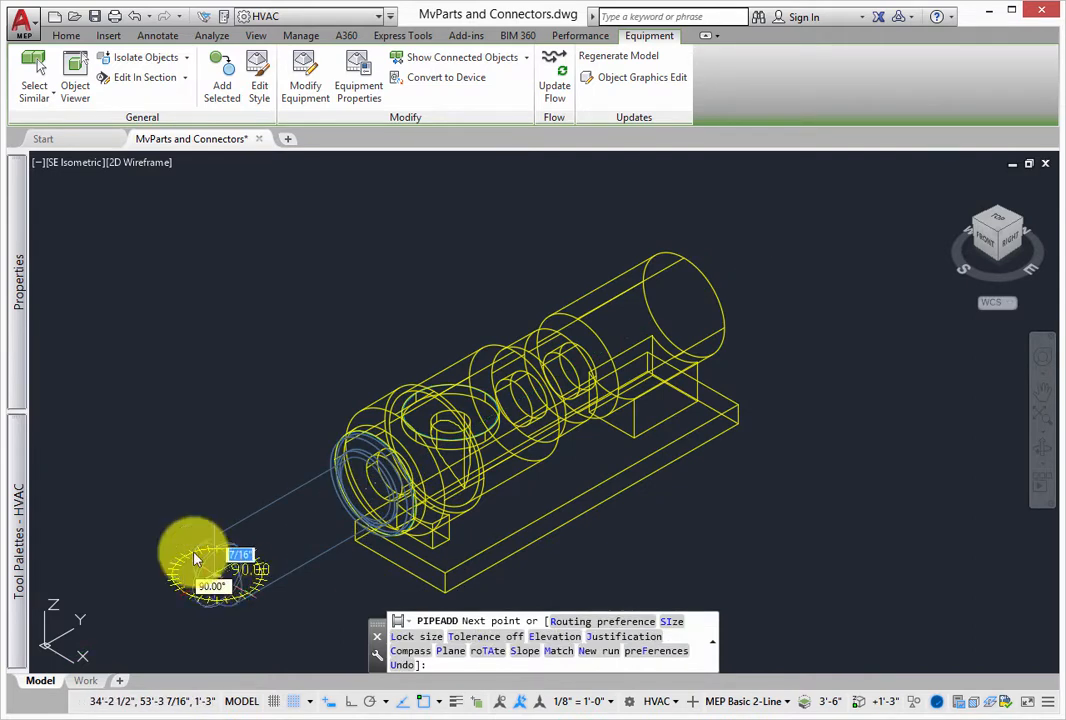
{"action": "left_click", "coordinate": [84, 498]}
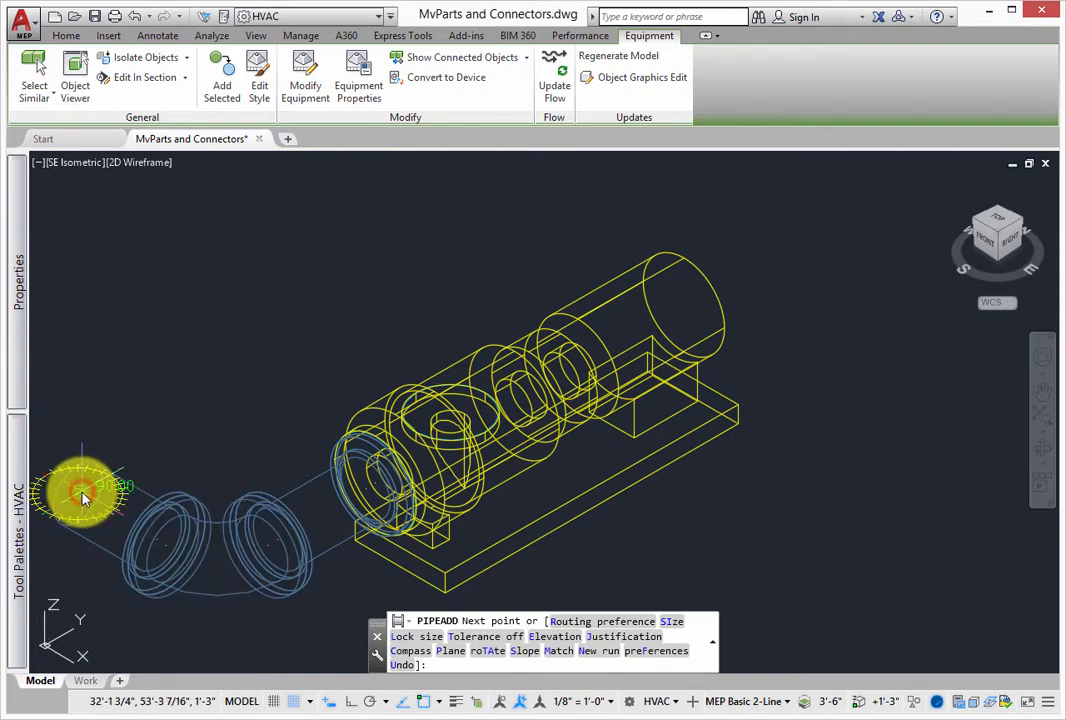
{"action": "key", "text": "Escape"}
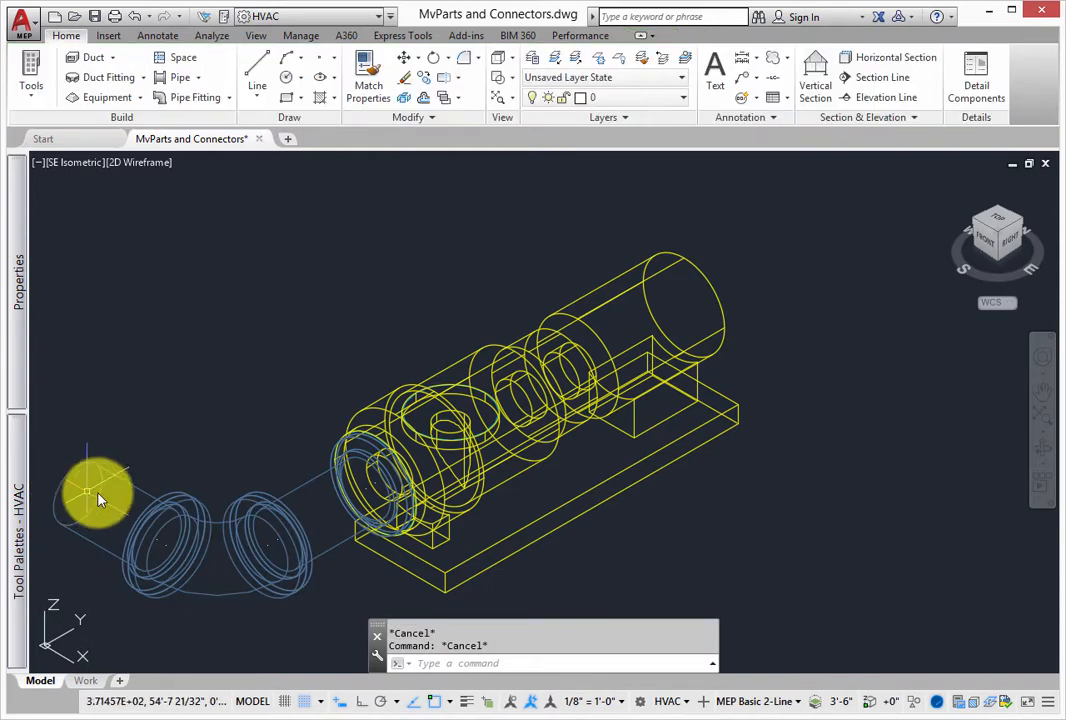
Step: Raise the pump and its connected pipe by 6" using the Change Elevation, fixed MvParts option
{"action": "left_click", "coordinate": [440, 398]}
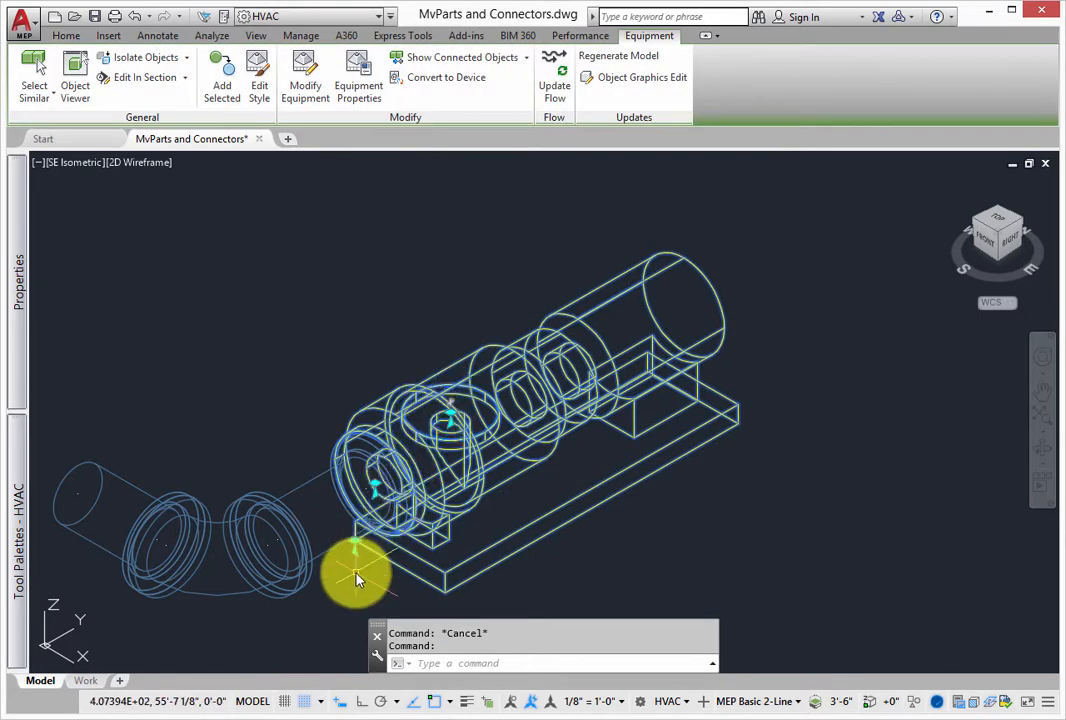
{"action": "mouse_move", "coordinate": [356, 556]}
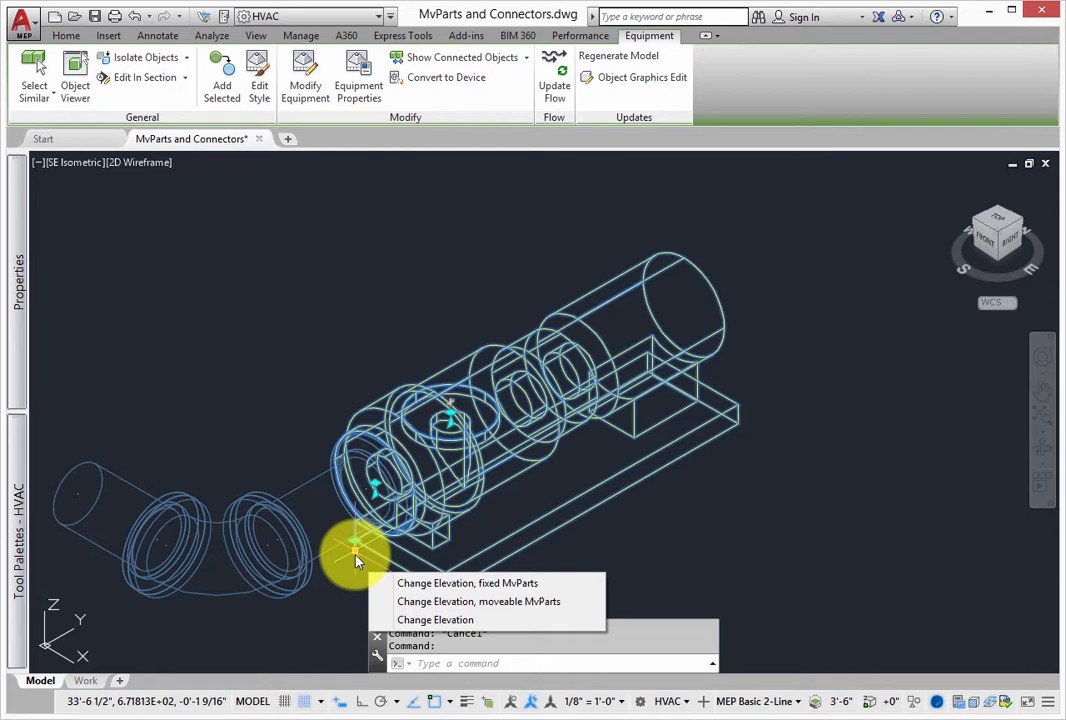
{"action": "left_click", "coordinate": [355, 553]}
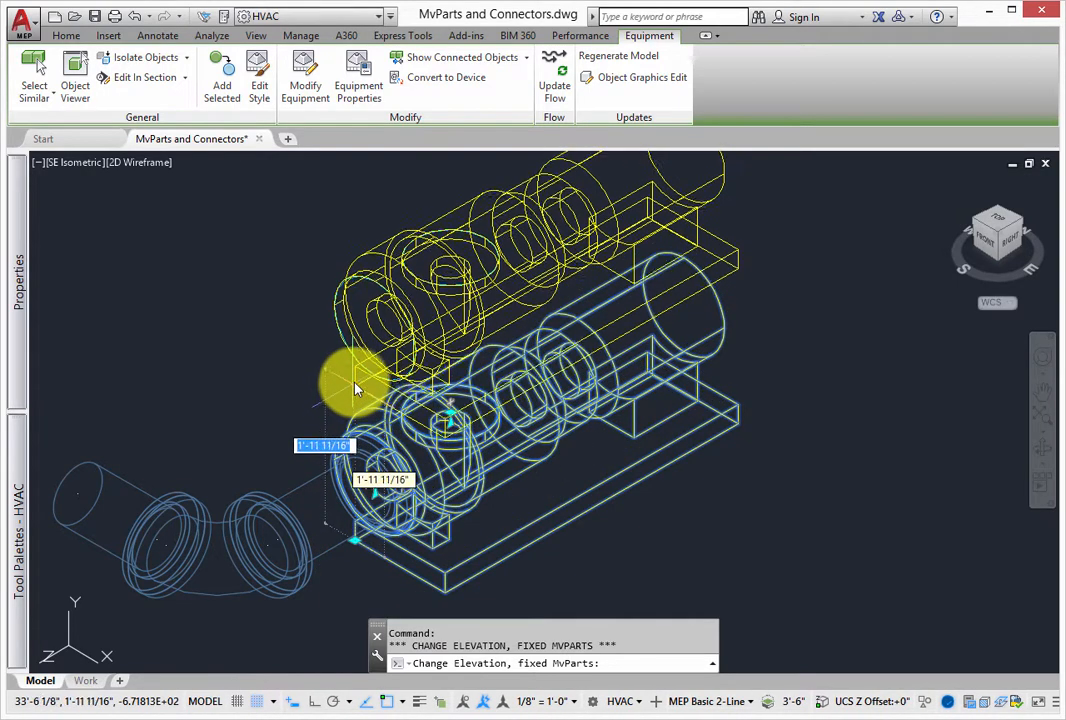
{"action": "type", "text": "6\""}
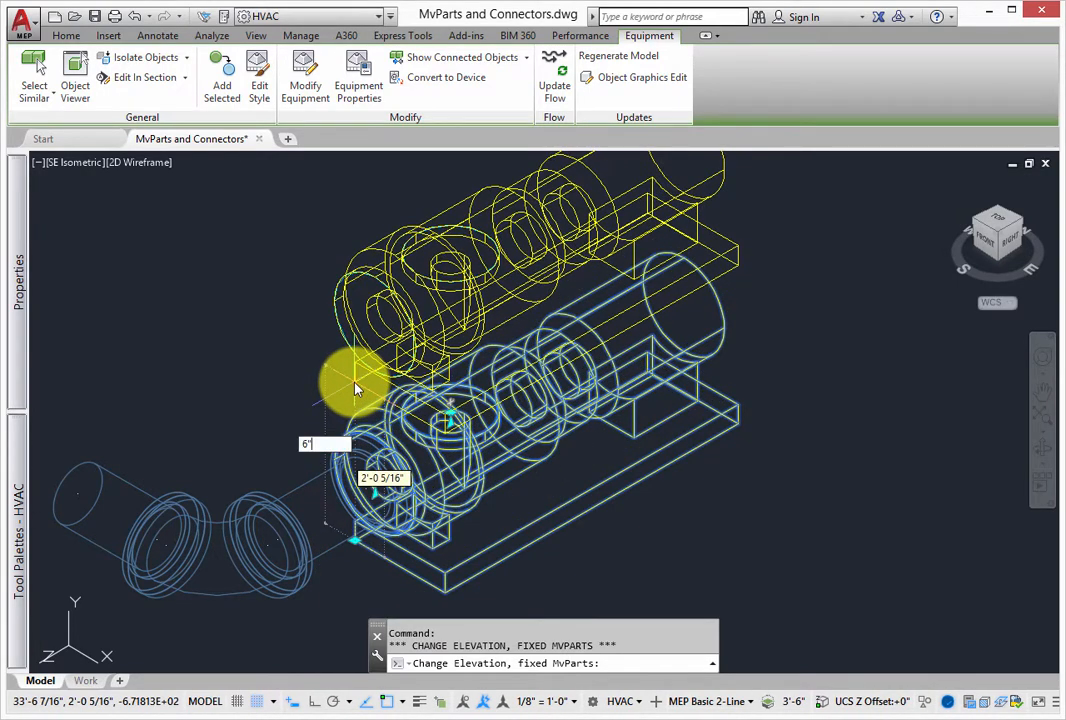
{"action": "key", "text": "Return"}
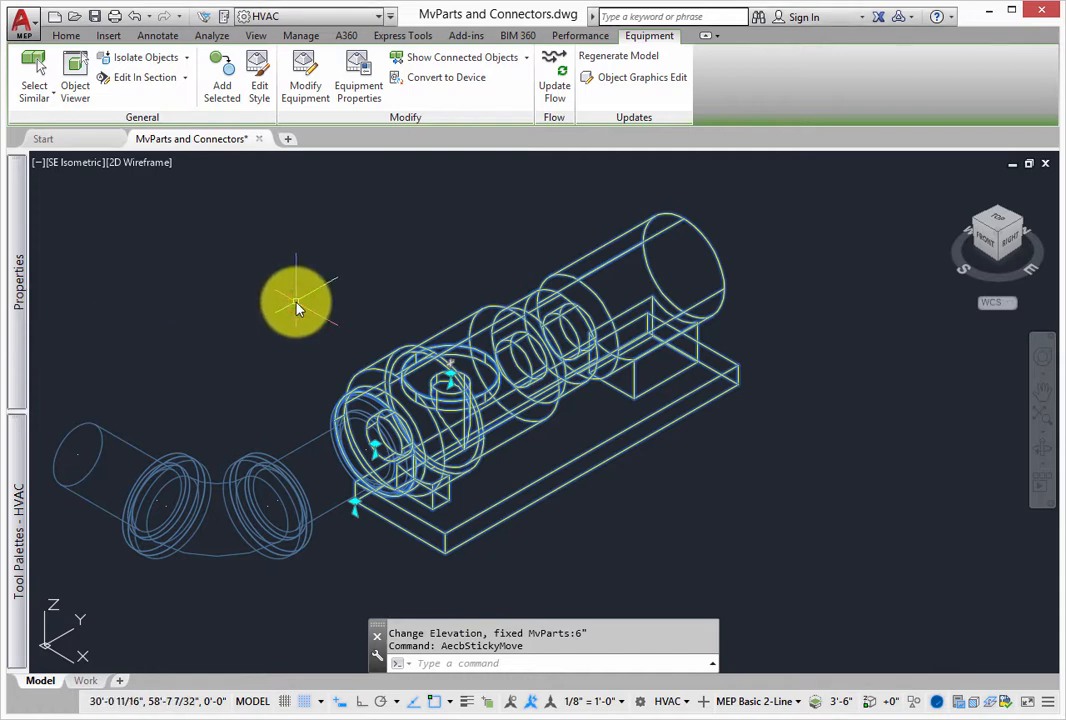
Step: Look at the Add Multi-view Parts options for equipment and close them without placing a part
{"action": "left_click", "coordinate": [65, 37]}
{"action": "left_click", "coordinate": [90, 97]}
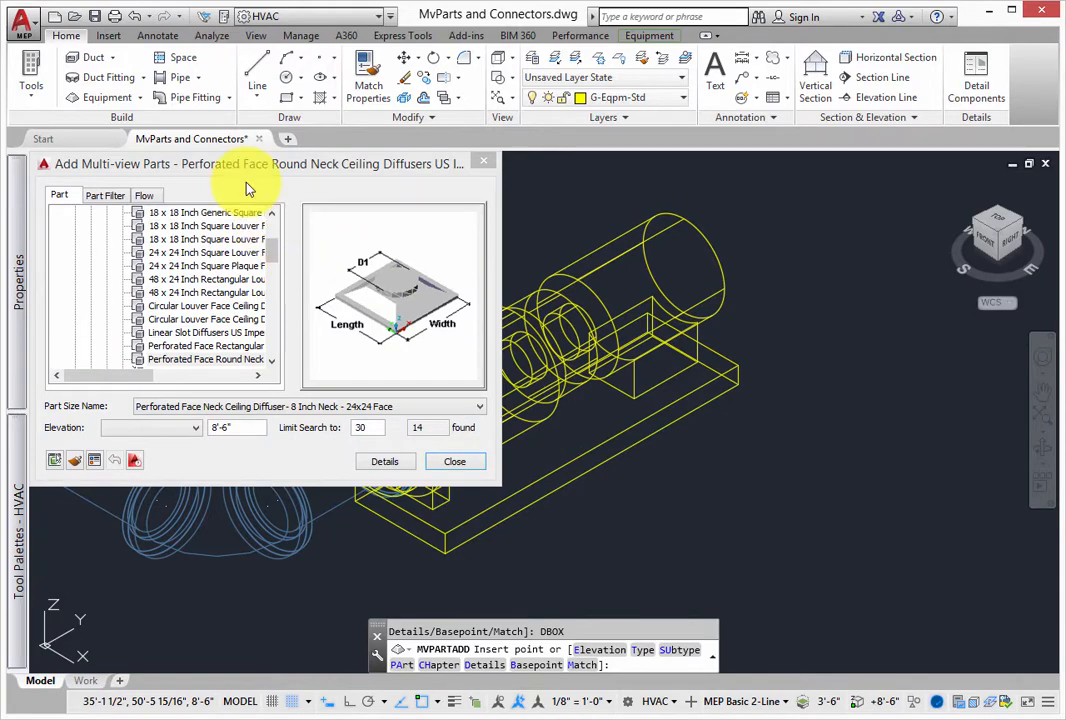
{"action": "left_click", "coordinate": [455, 461]}
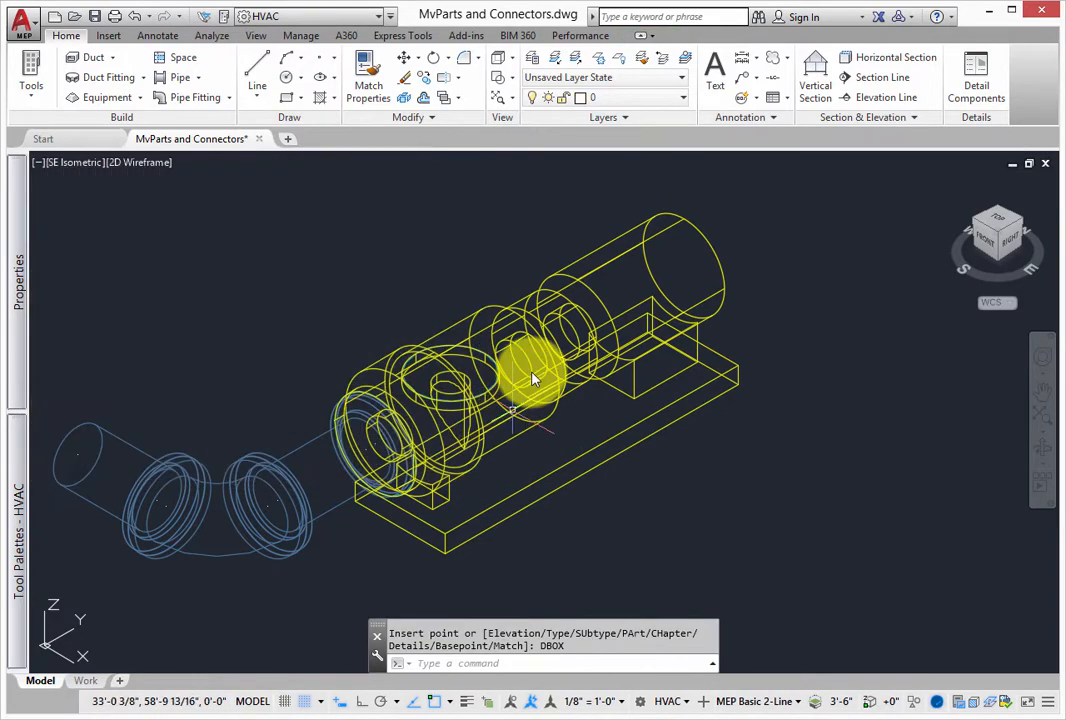
Step: Select the pump and look at its basic modify tools and its multi-view part properties, including the elevation
{"action": "left_click", "coordinate": [510, 300]}
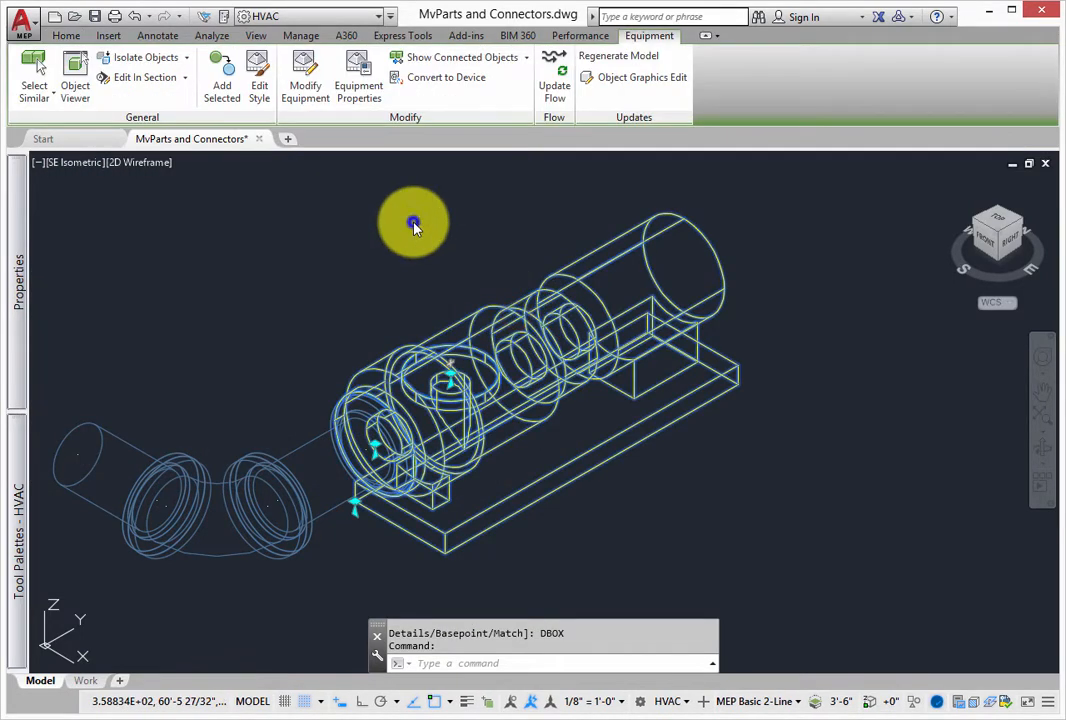
{"action": "right_click", "coordinate": [415, 225]}
{"action": "mouse_move", "coordinate": [480, 287]}
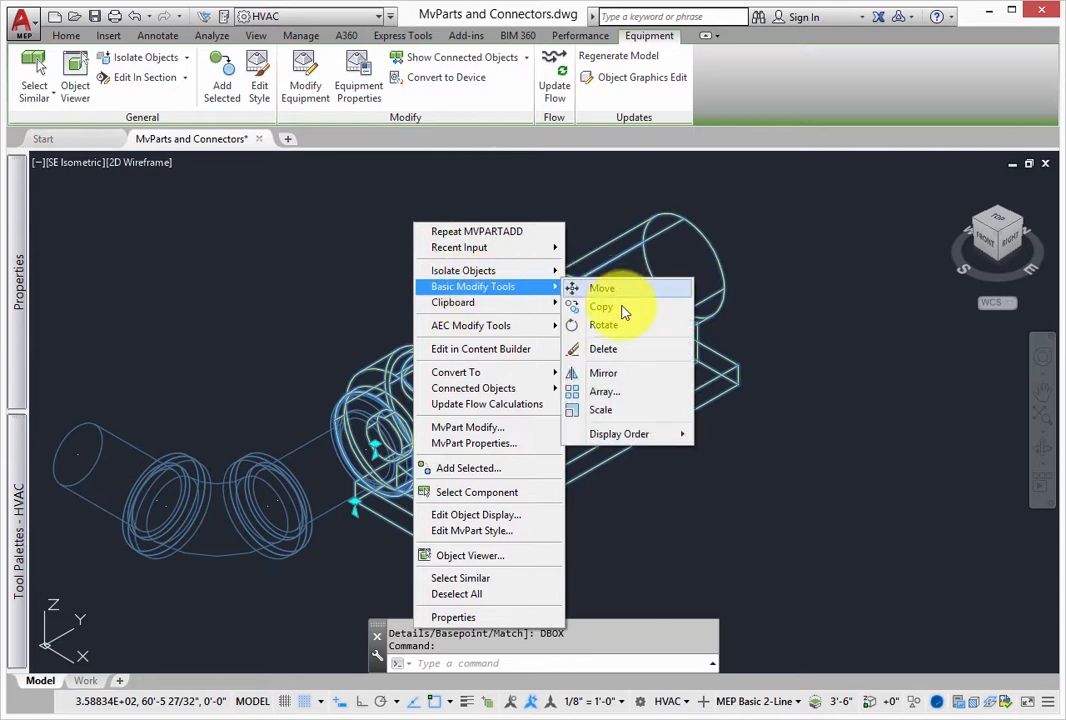
{"action": "left_click", "coordinate": [588, 480]}
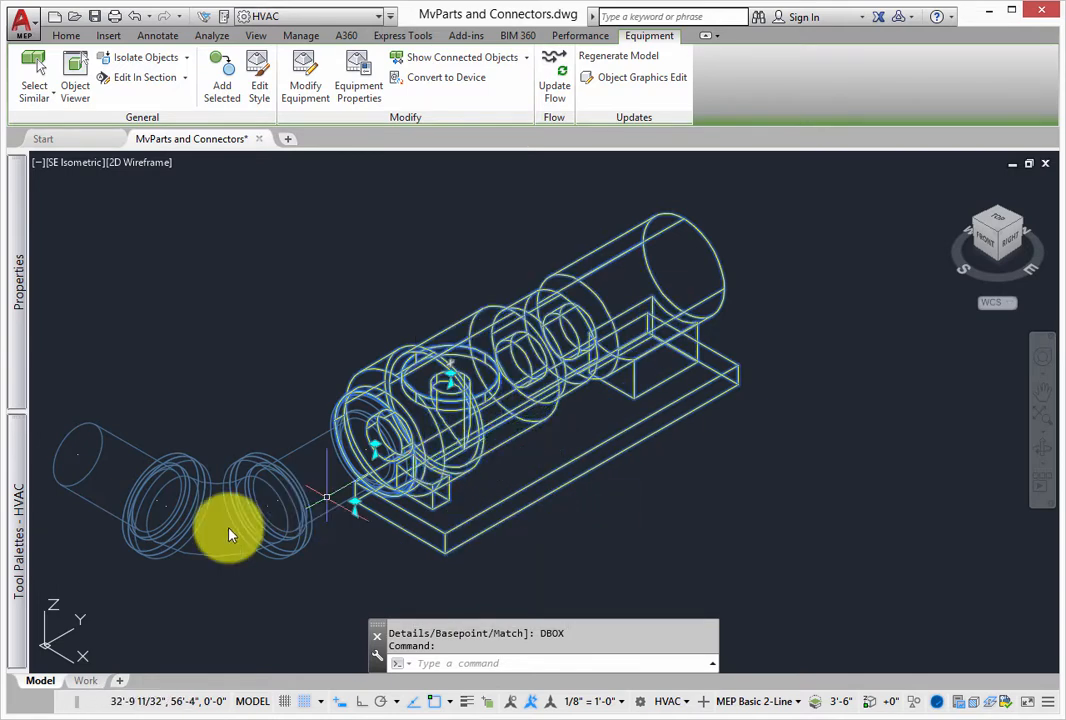
{"action": "mouse_move", "coordinate": [22, 316]}
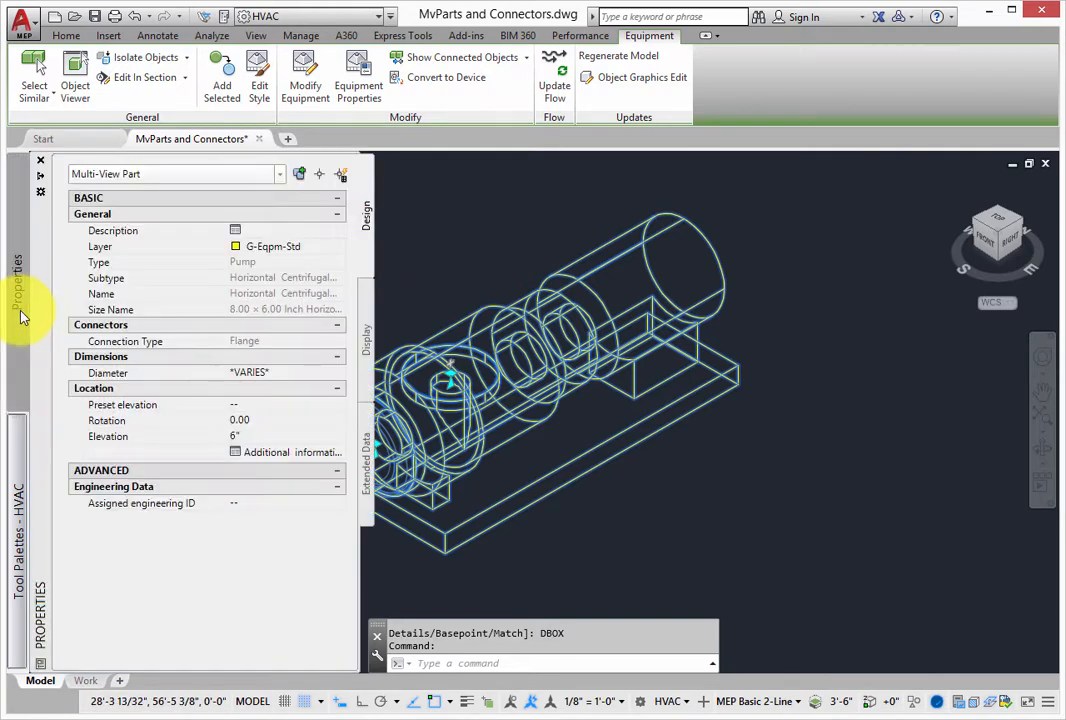
{"action": "left_click", "coordinate": [270, 437]}
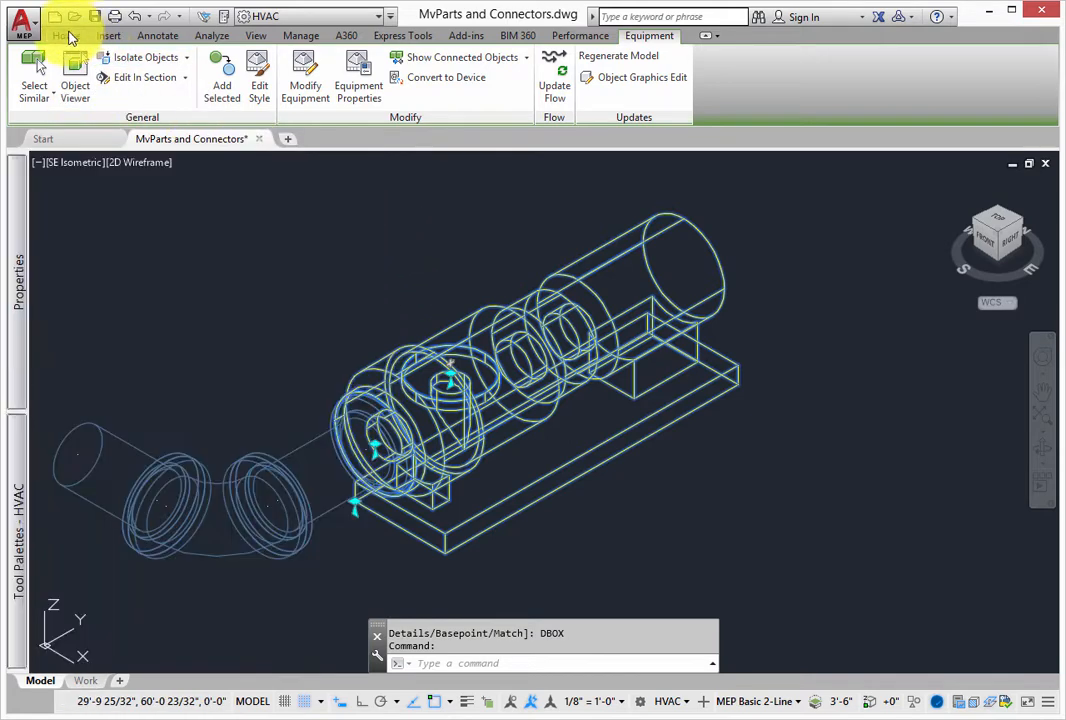
Step: Browse the Mechanical part categories in Add Multi-view Parts with Air Terminals collapsed, and close without placing a part
{"action": "left_click", "coordinate": [67, 36]}
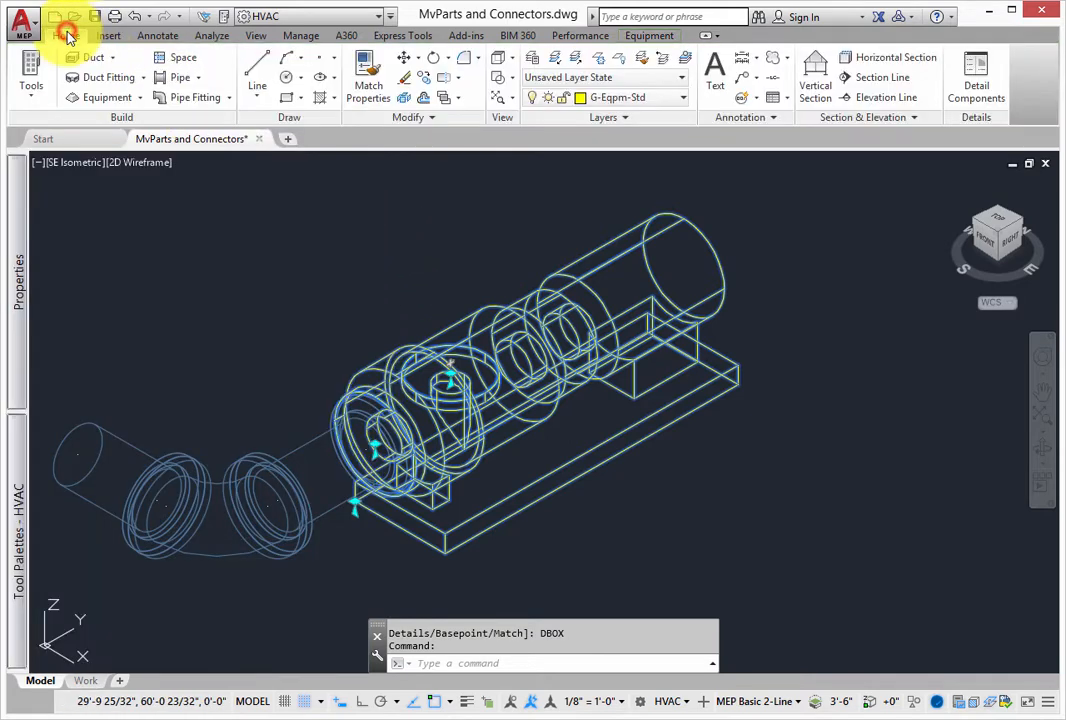
{"action": "left_click", "coordinate": [90, 97]}
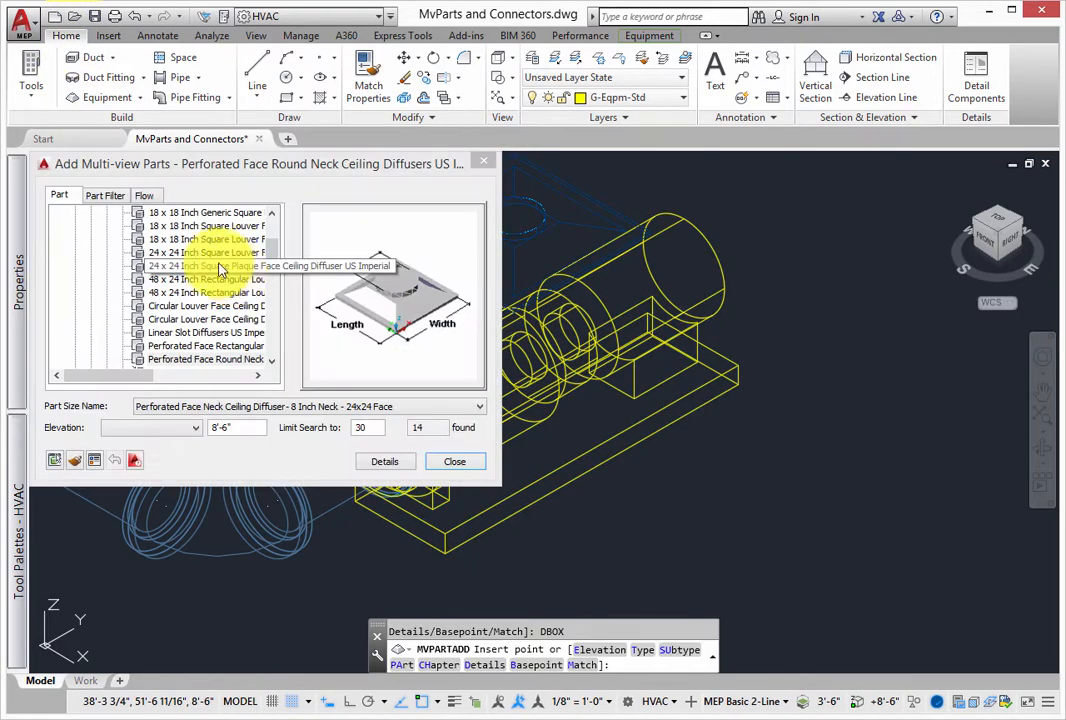
{"action": "scroll", "coordinate": [257, 228], "scroll_direction": "up", "scroll_amount": 3}
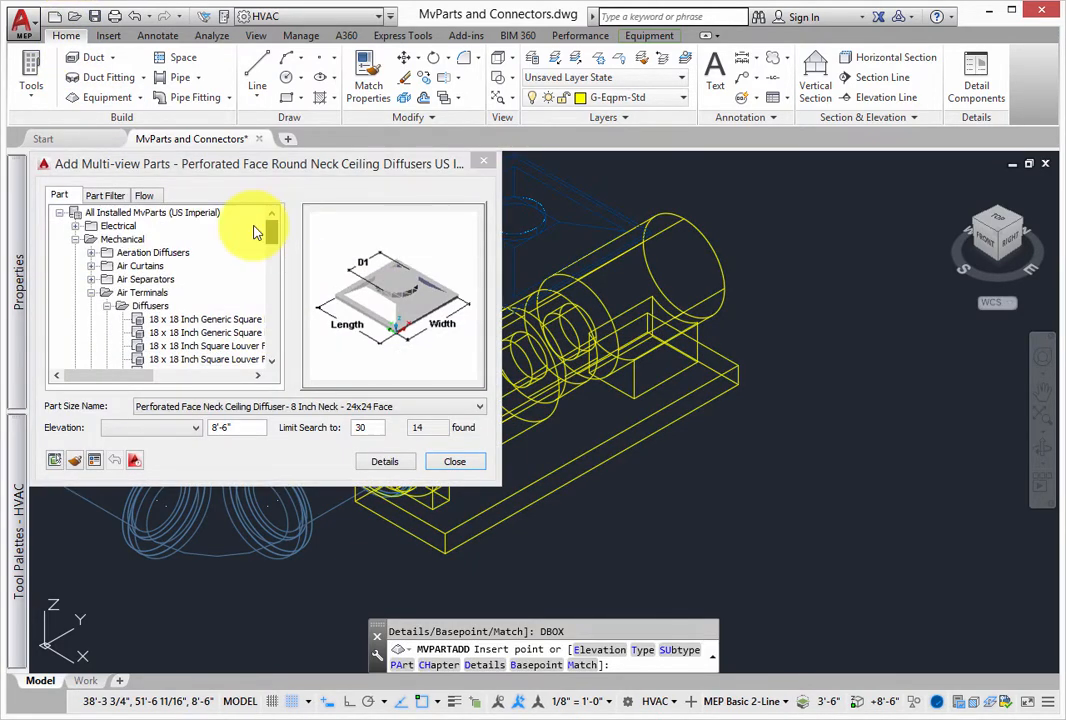
{"action": "left_click", "coordinate": [91, 292]}
{"action": "left_click_drag", "start_coordinate": [269, 240], "coordinate": [279, 303]}
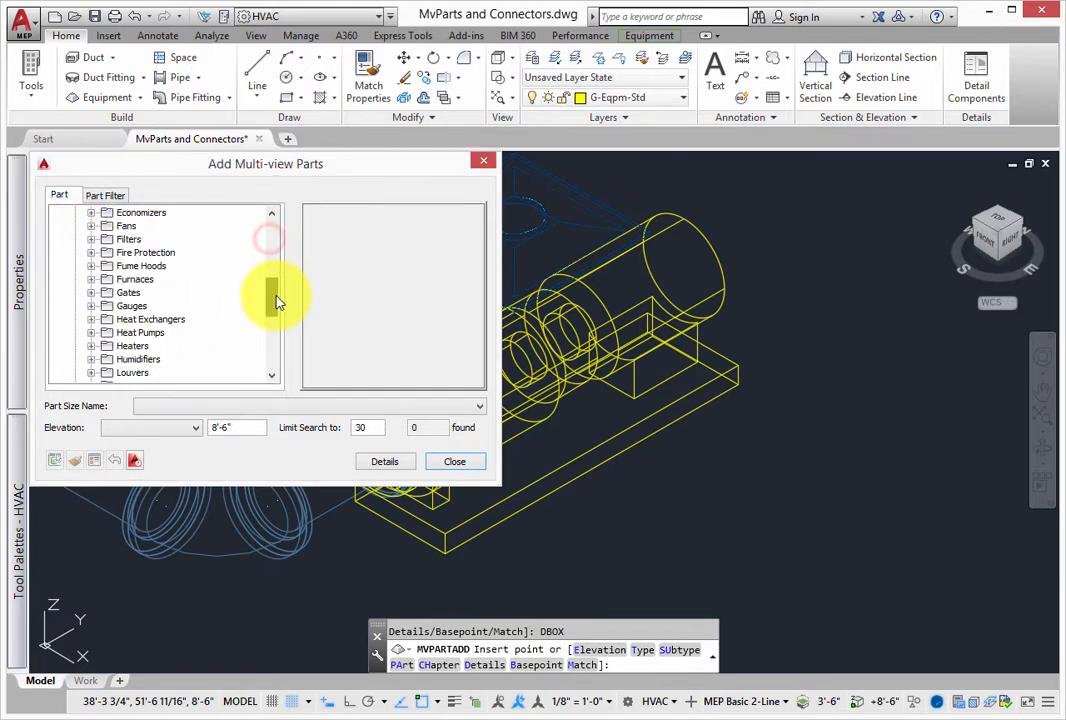
{"action": "left_click", "coordinate": [471, 461]}
Step: Look up the Multi-view Part catalog path under MEP Catalogs in the program options and cancel without changing anything
{"action": "left_click", "coordinate": [33, 34]}
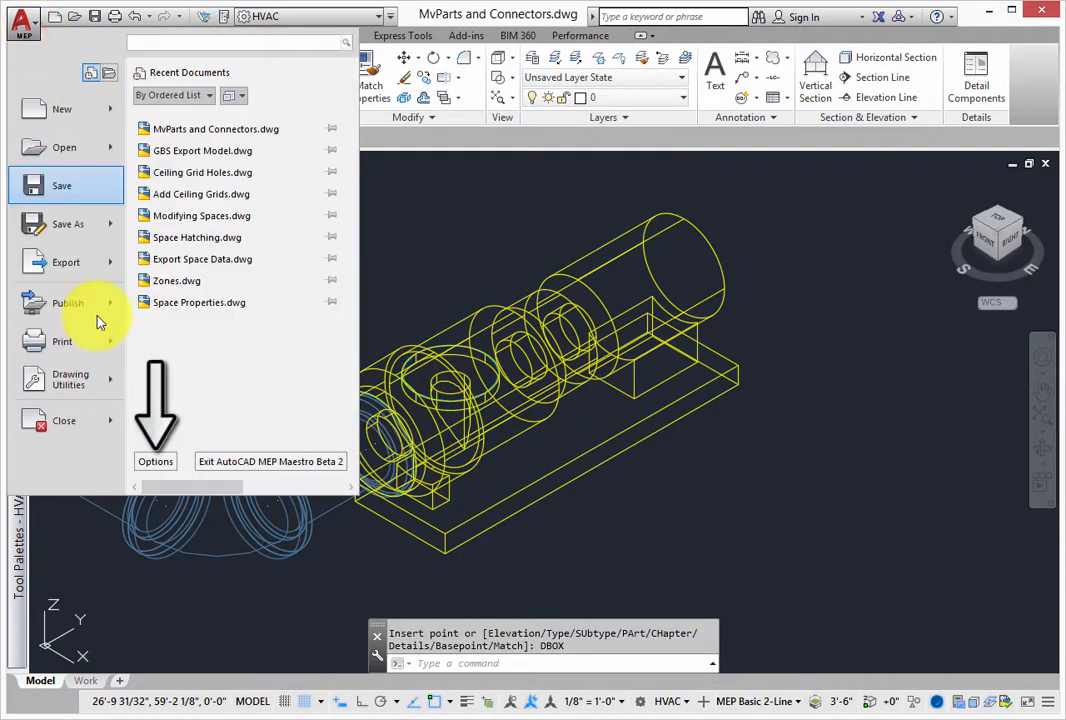
{"action": "left_click", "coordinate": [157, 458]}
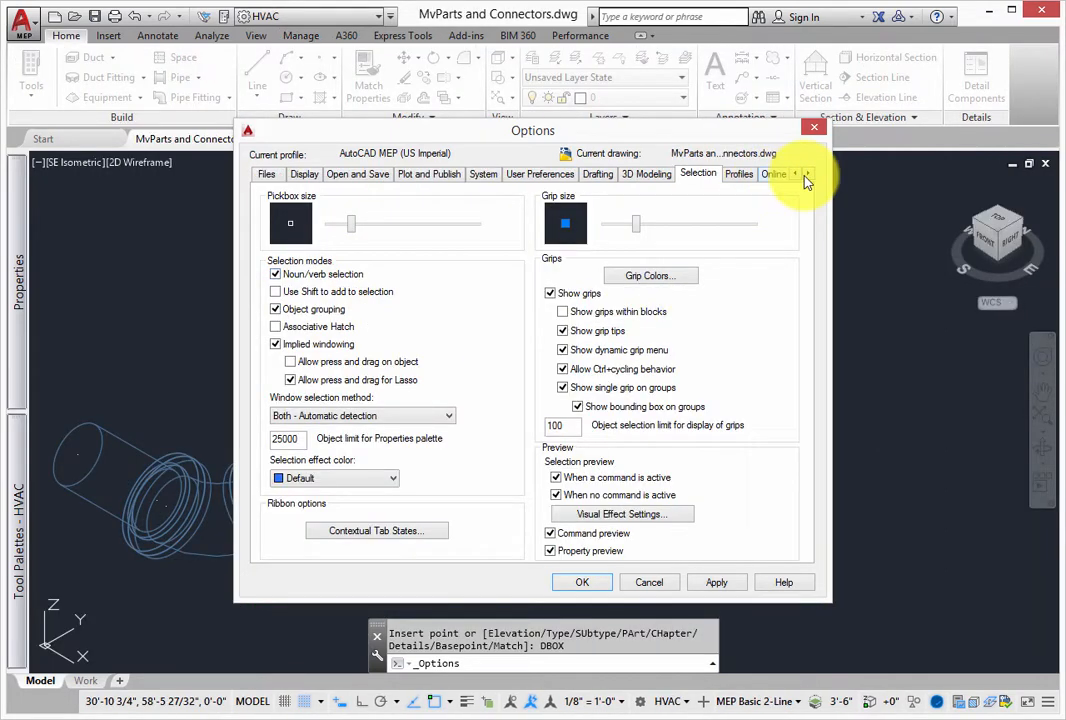
{"action": "left_click", "coordinate": [807, 175]}
{"action": "left_click", "coordinate": [807, 175]}
{"action": "left_click", "coordinate": [807, 175]}
{"action": "left_click", "coordinate": [807, 175]}
{"action": "left_click", "coordinate": [807, 175]}
{"action": "left_click", "coordinate": [807, 175]}
{"action": "left_click", "coordinate": [807, 175]}
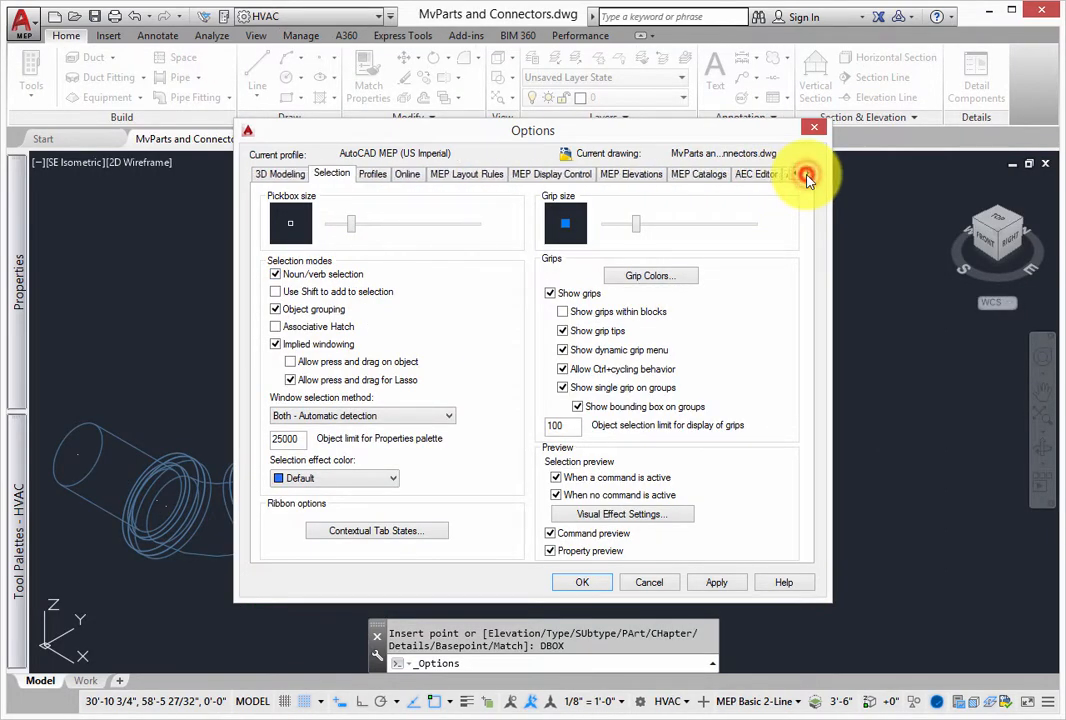
{"action": "left_click", "coordinate": [807, 175]}
{"action": "left_click", "coordinate": [807, 175]}
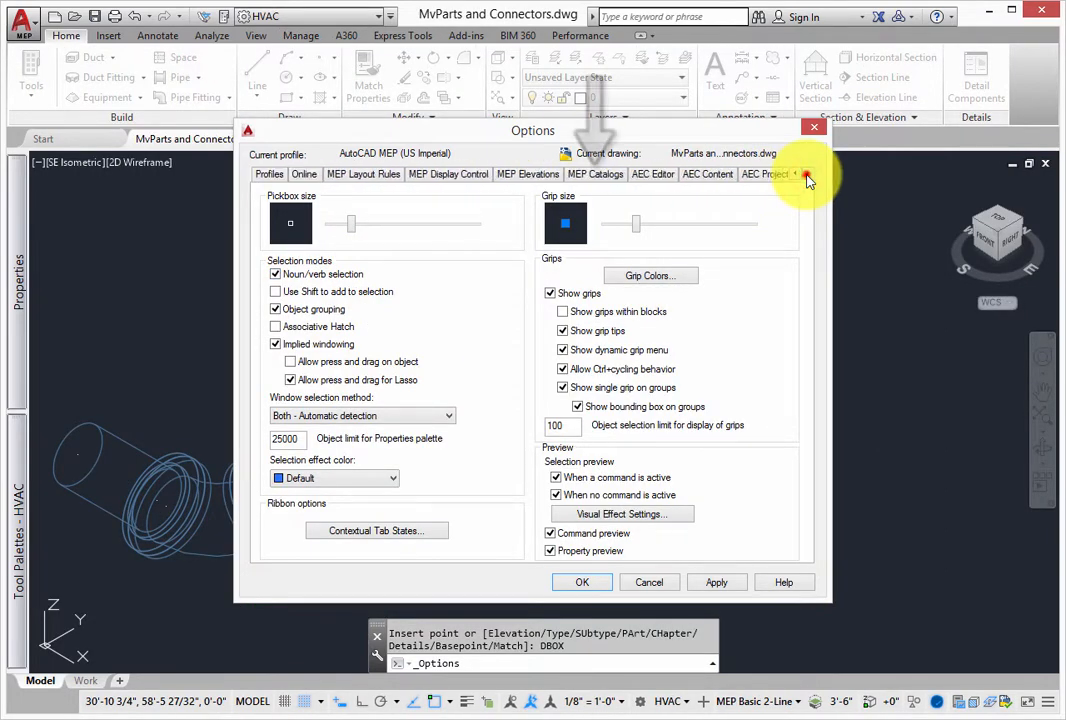
{"action": "left_click", "coordinate": [596, 175]}
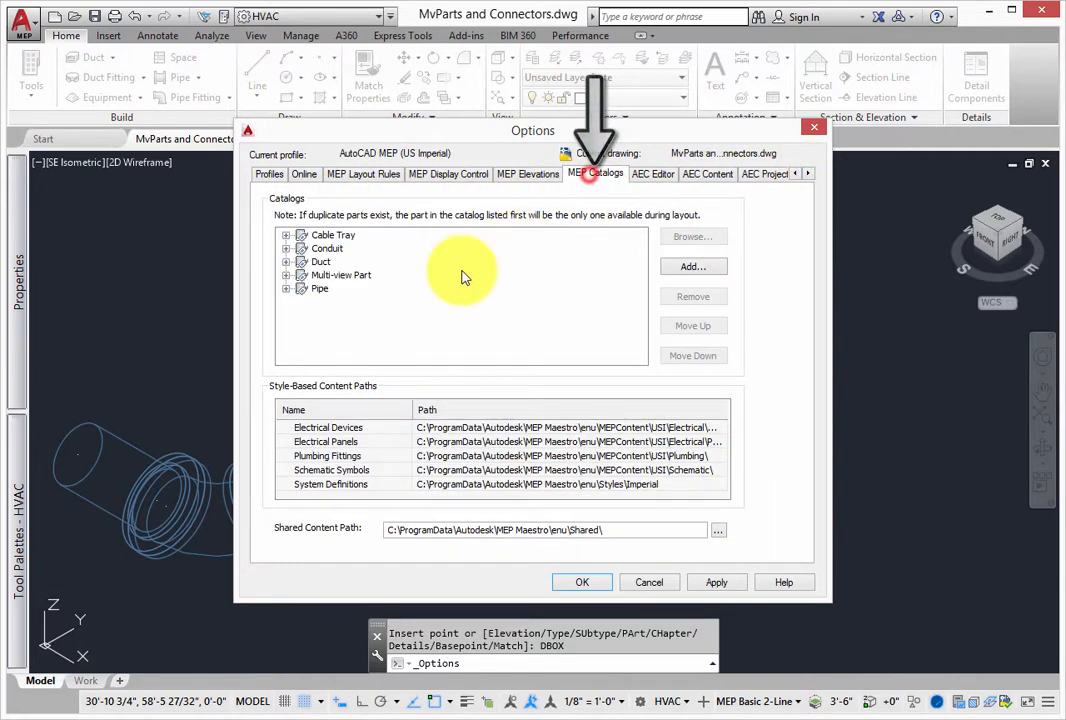
{"action": "left_click", "coordinate": [287, 276]}
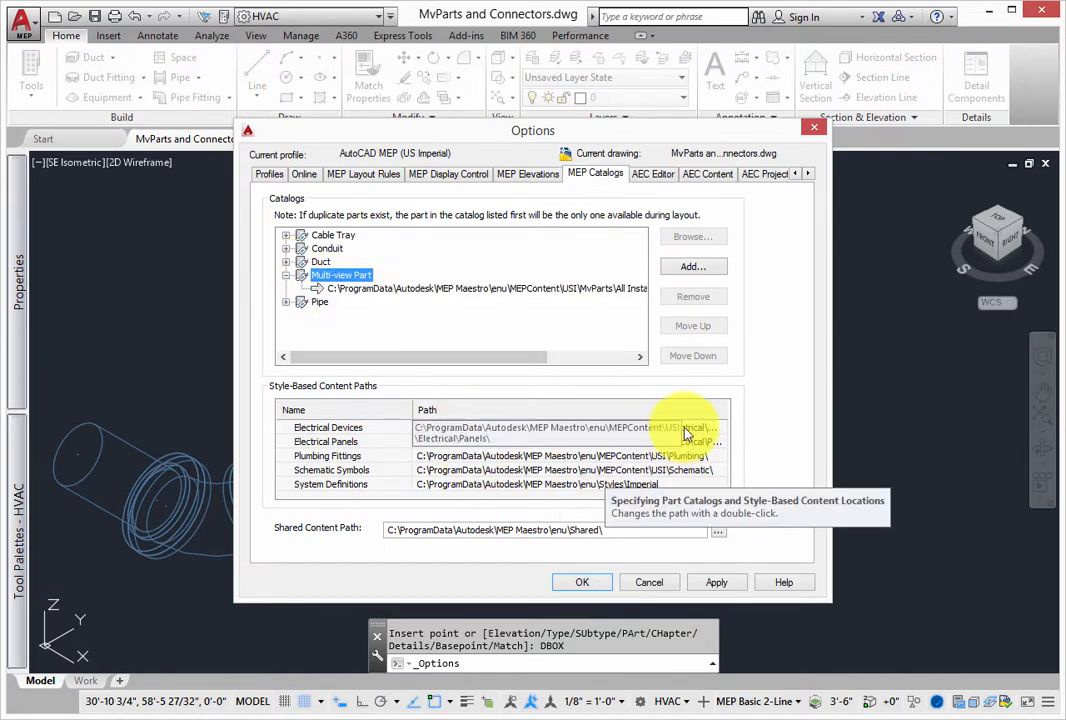
{"action": "left_click", "coordinate": [652, 585]}
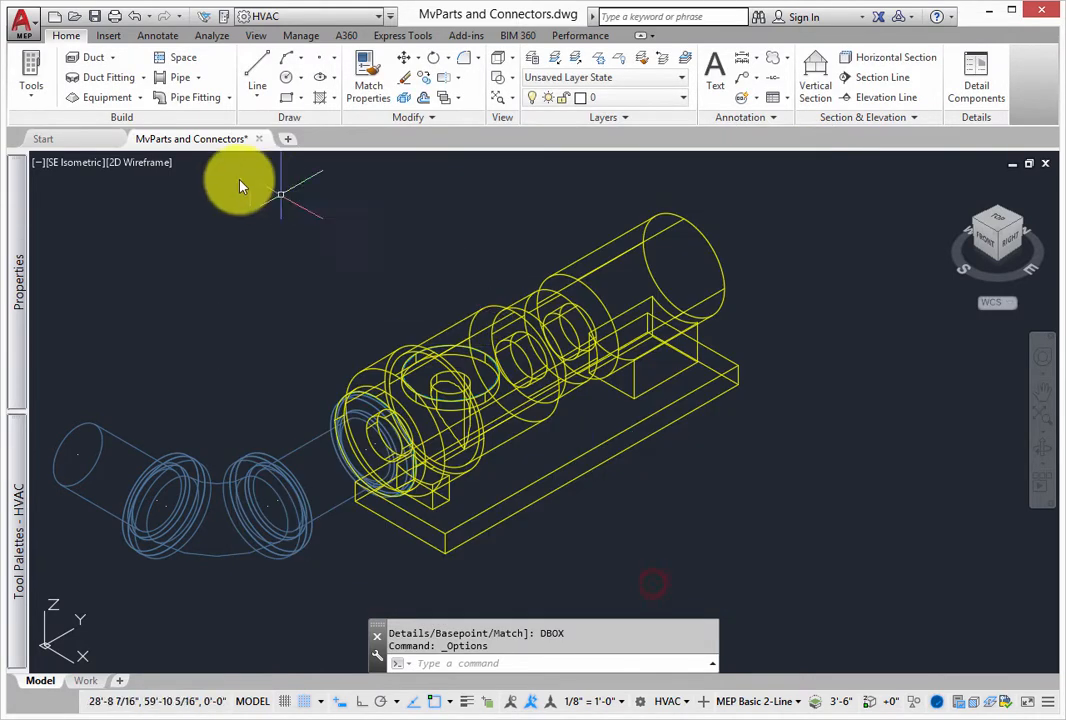
Step: Start adding equipment again, collapse Air Terminals, and look over the equipment types and the Mechanical part categories
{"action": "left_click", "coordinate": [104, 97]}
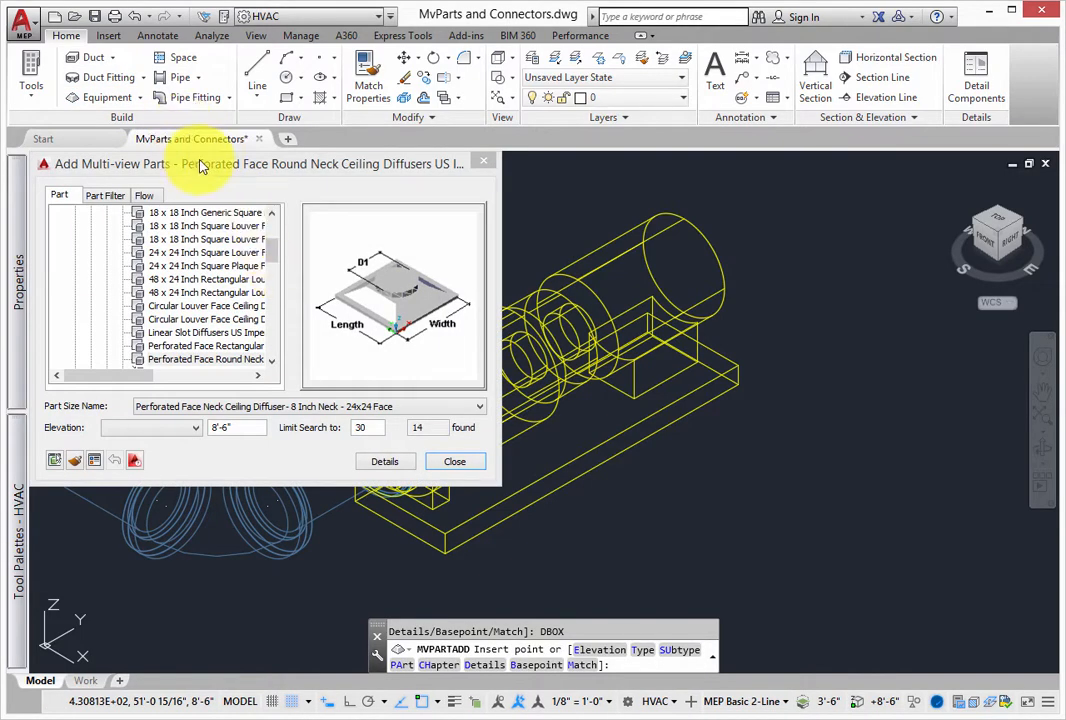
{"action": "left_click_drag", "start_coordinate": [200, 166], "coordinate": [362, 206]}
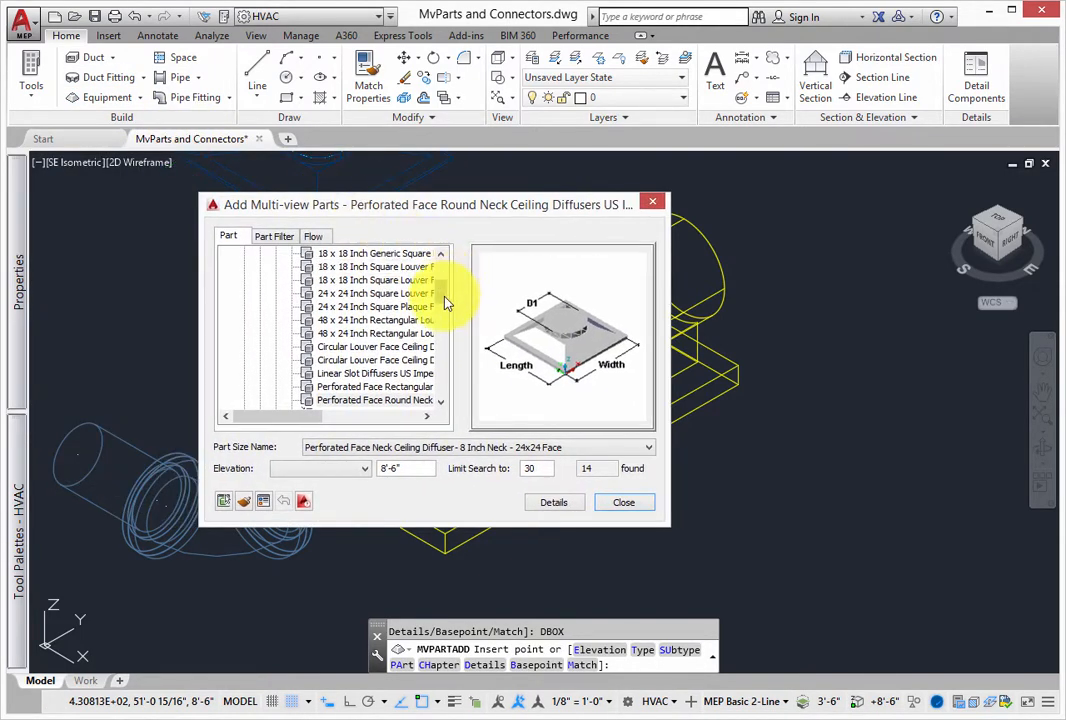
{"action": "scroll", "coordinate": [446, 303], "scroll_direction": "up", "scroll_amount": 3}
{"action": "left_click", "coordinate": [260, 334]}
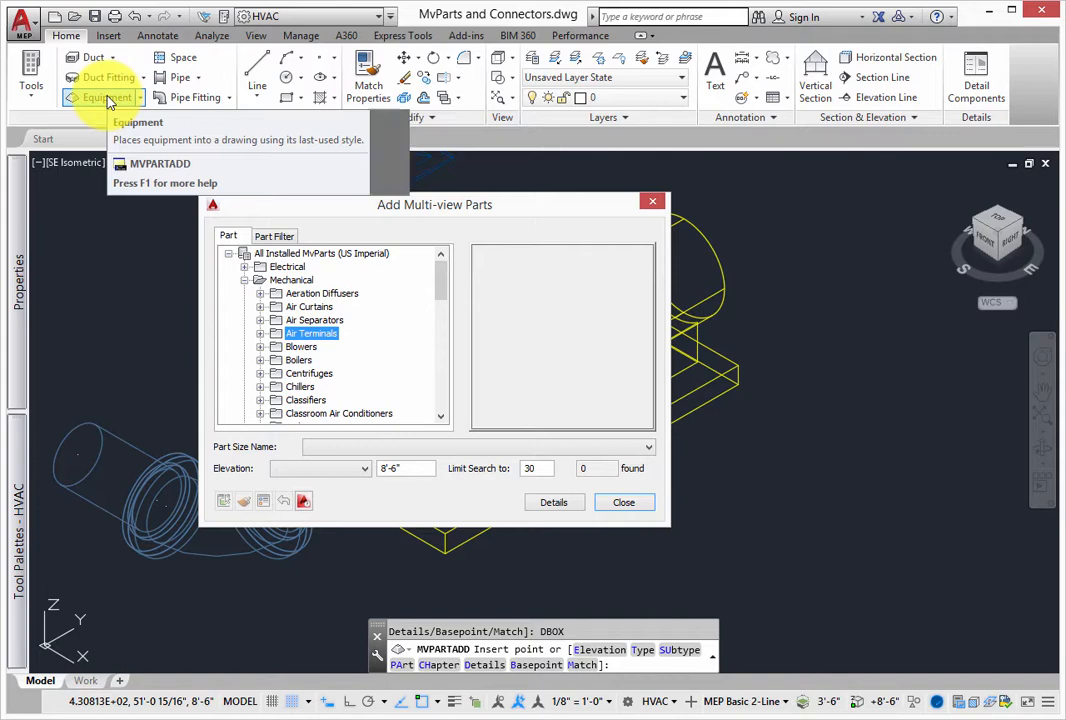
{"action": "left_click", "coordinate": [145, 104]}
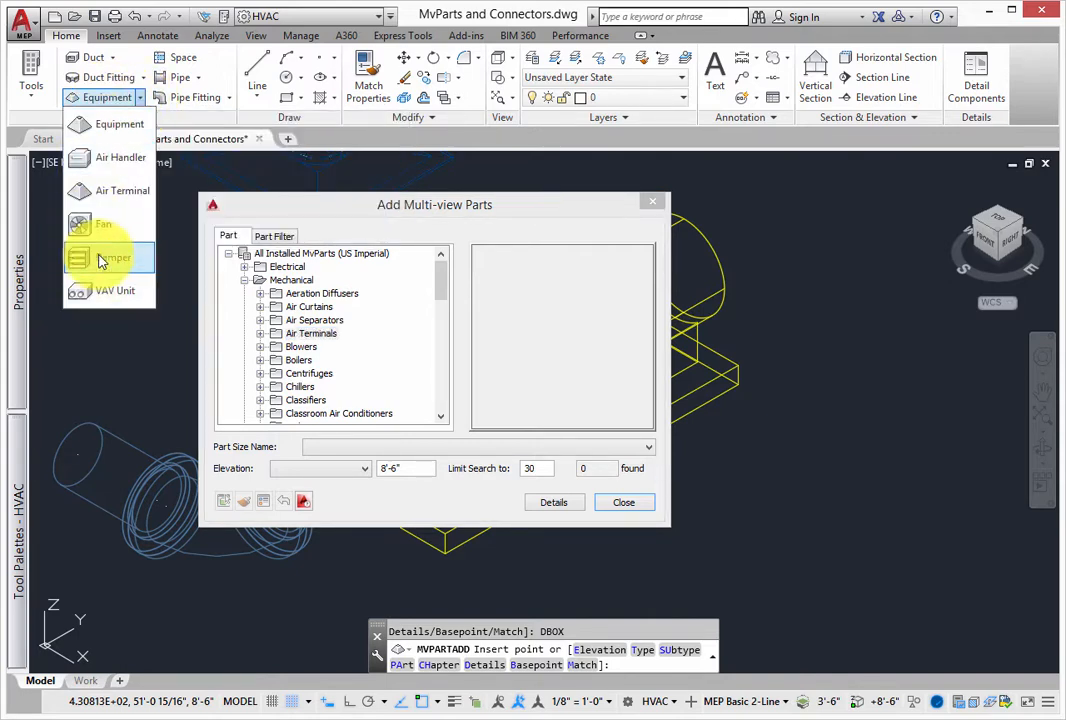
{"action": "left_click", "coordinate": [330, 202]}
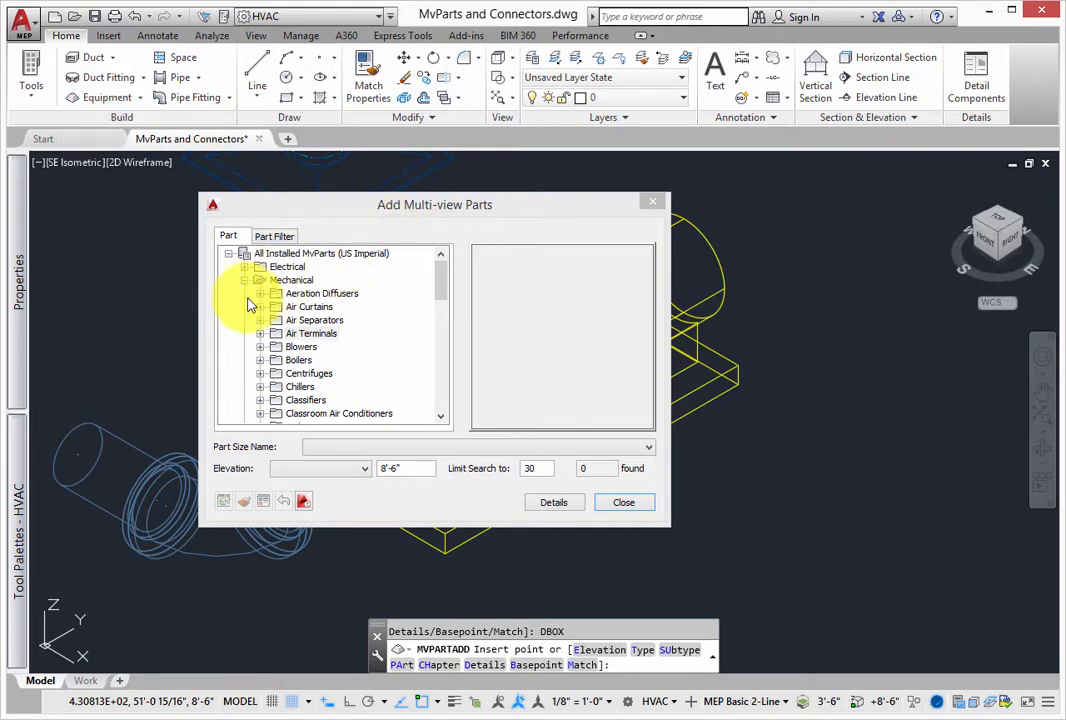
{"action": "left_click_drag", "start_coordinate": [441, 285], "coordinate": [456, 311]}
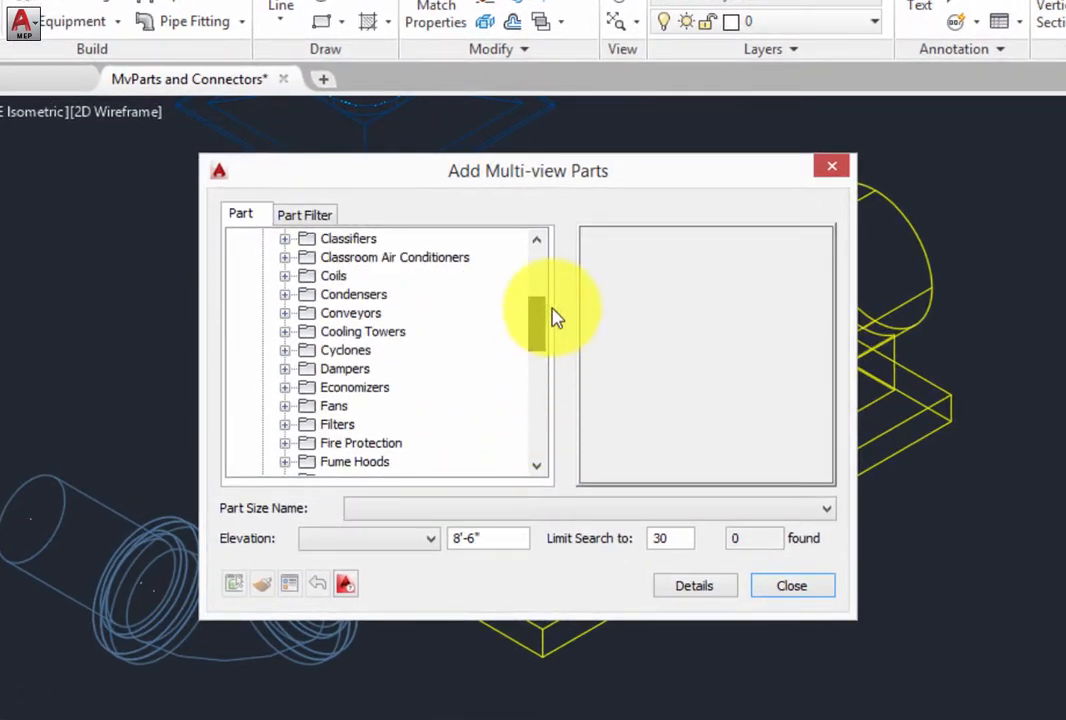
{"action": "left_click_drag", "start_coordinate": [556, 316], "coordinate": [554, 288]}
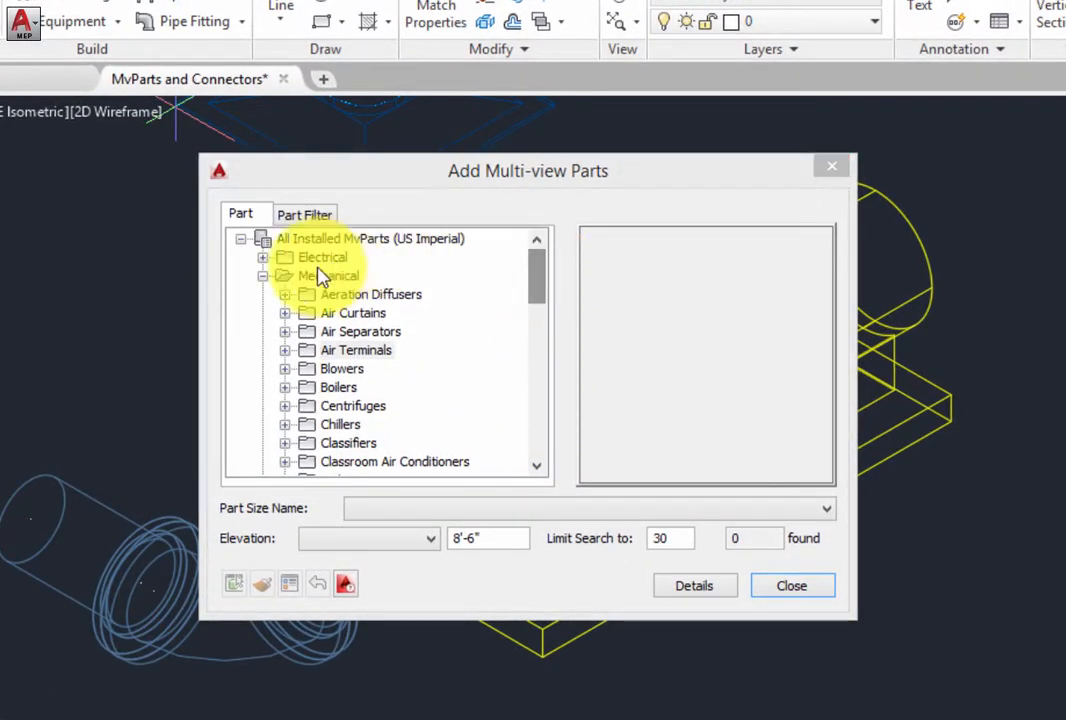
Step: Expand the Electrical part categories and look at Control Center, Control Panel, Motor Starters and Power Transformers
{"action": "left_click", "coordinate": [264, 257]}
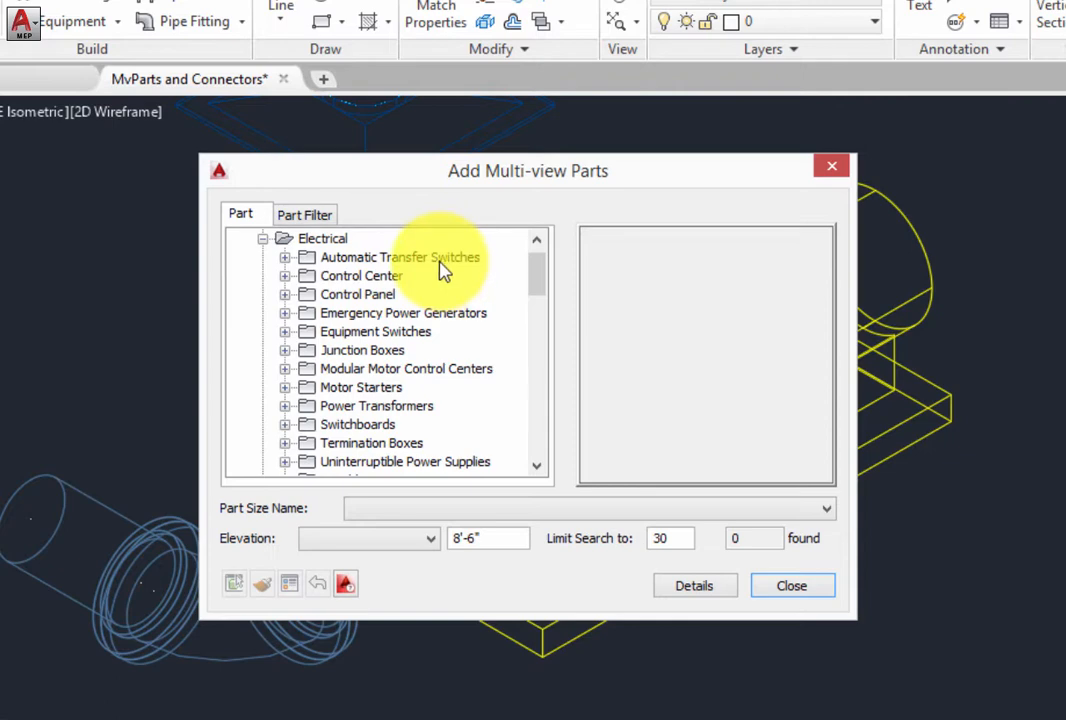
{"action": "left_click", "coordinate": [360, 278]}
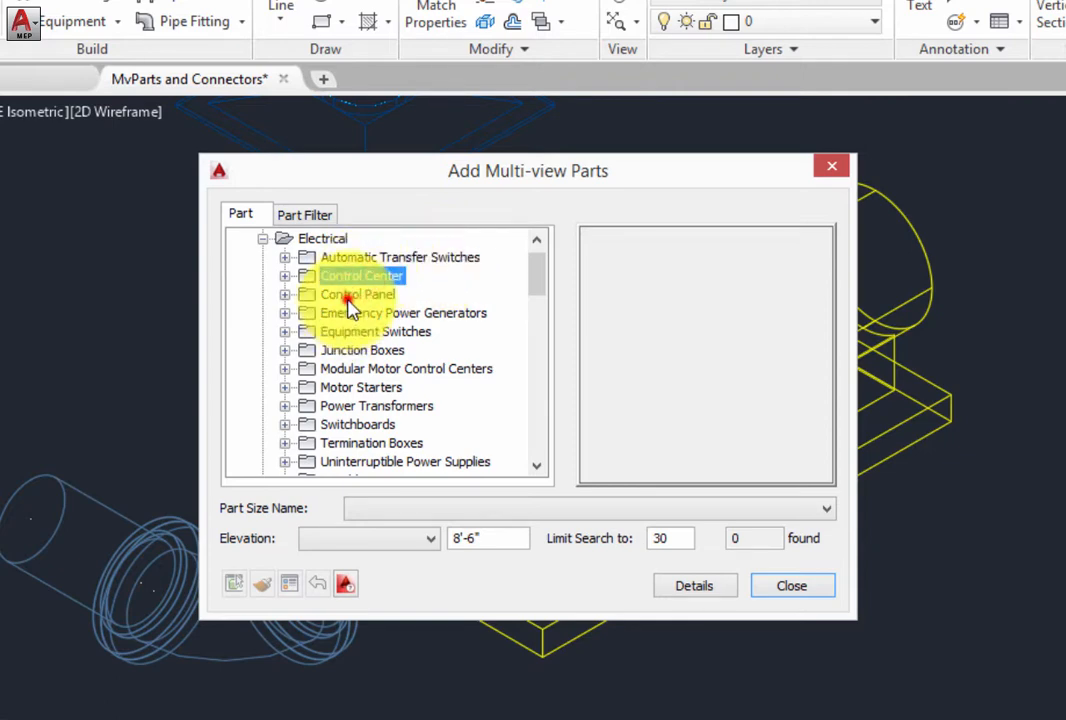
{"action": "left_click", "coordinate": [357, 294]}
{"action": "left_click", "coordinate": [360, 387]}
{"action": "left_click", "coordinate": [398, 406]}
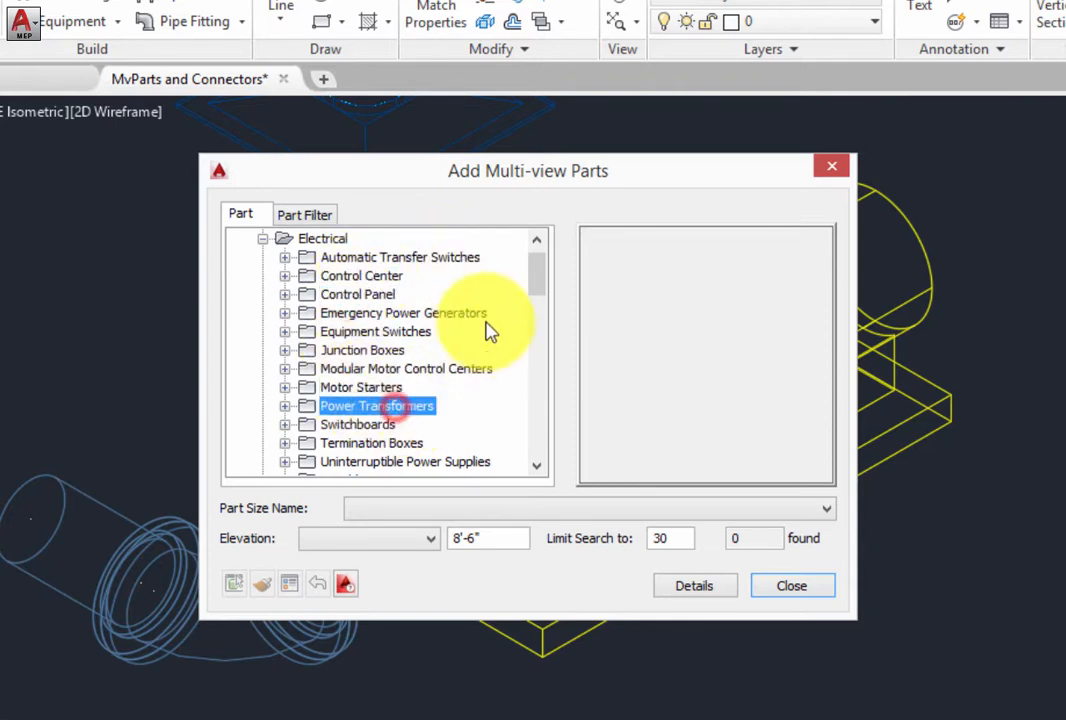
Step: Expand Blowers under the Mechanical parts and look through the remaining Mechanical categories down to Vertical Fan Coil Units
{"action": "left_click_drag", "start_coordinate": [535, 288], "coordinate": [535, 329]}
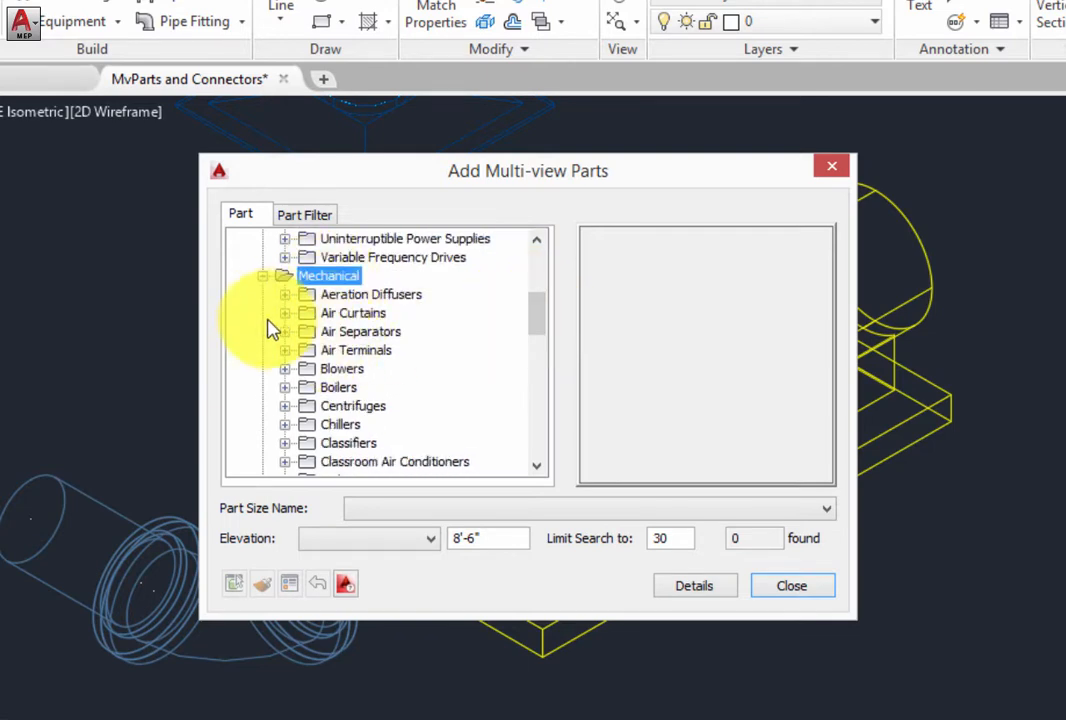
{"action": "left_click", "coordinate": [285, 369]}
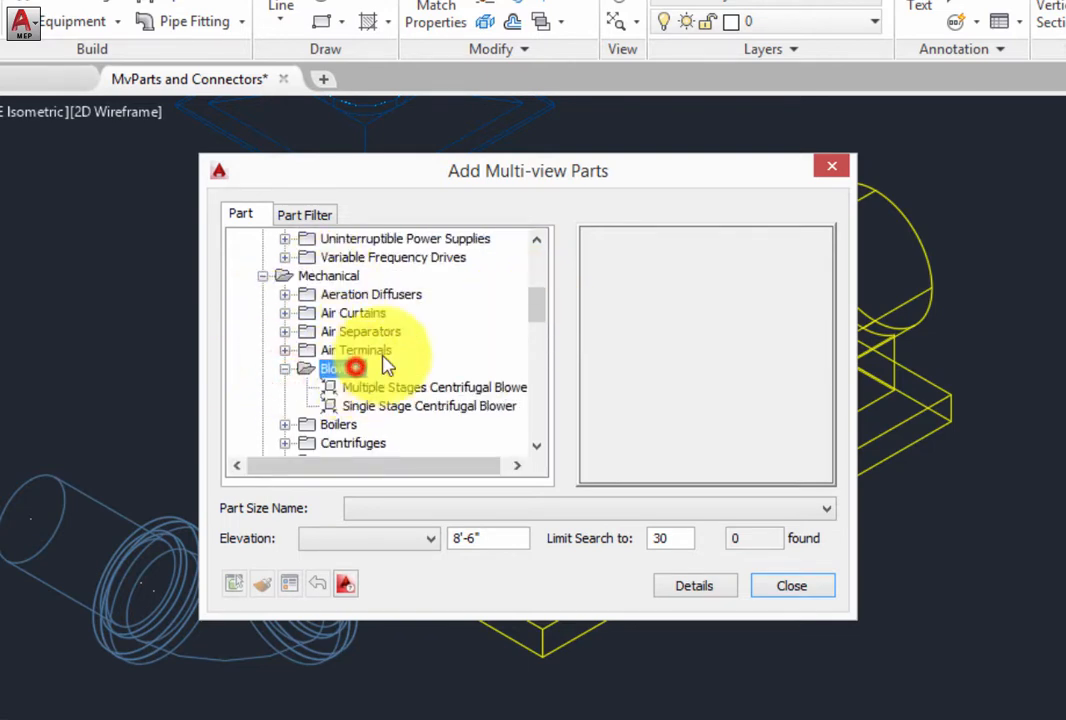
{"action": "left_click_drag", "start_coordinate": [537, 300], "coordinate": [543, 358]}
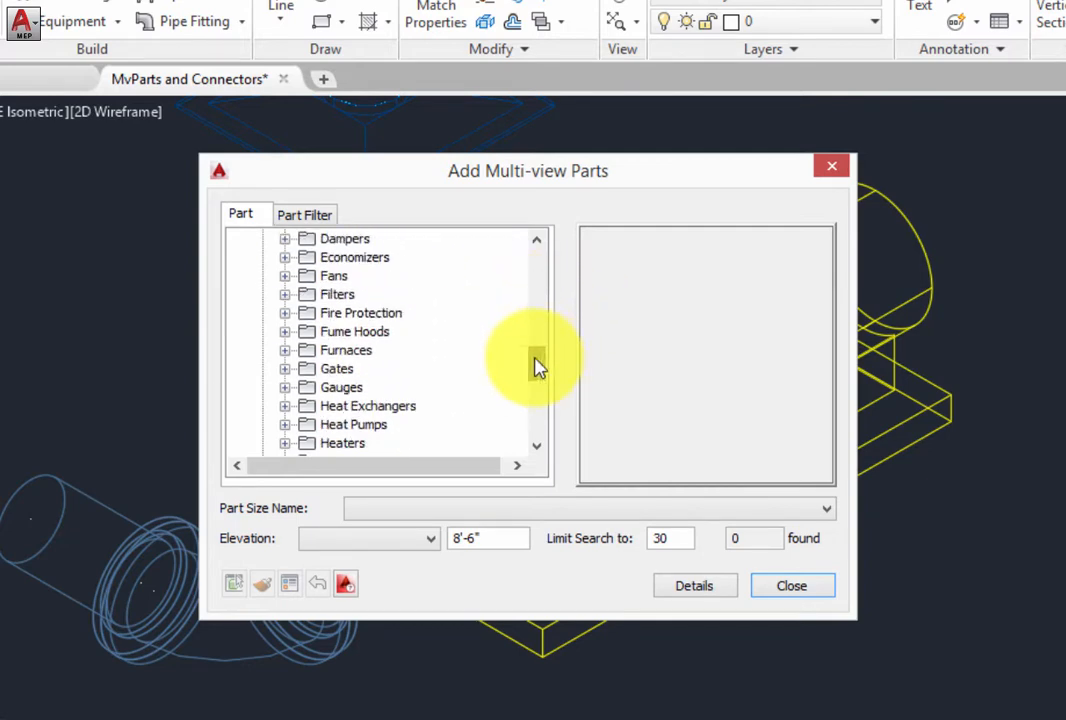
{"action": "left_click_drag", "start_coordinate": [538, 367], "coordinate": [548, 428]}
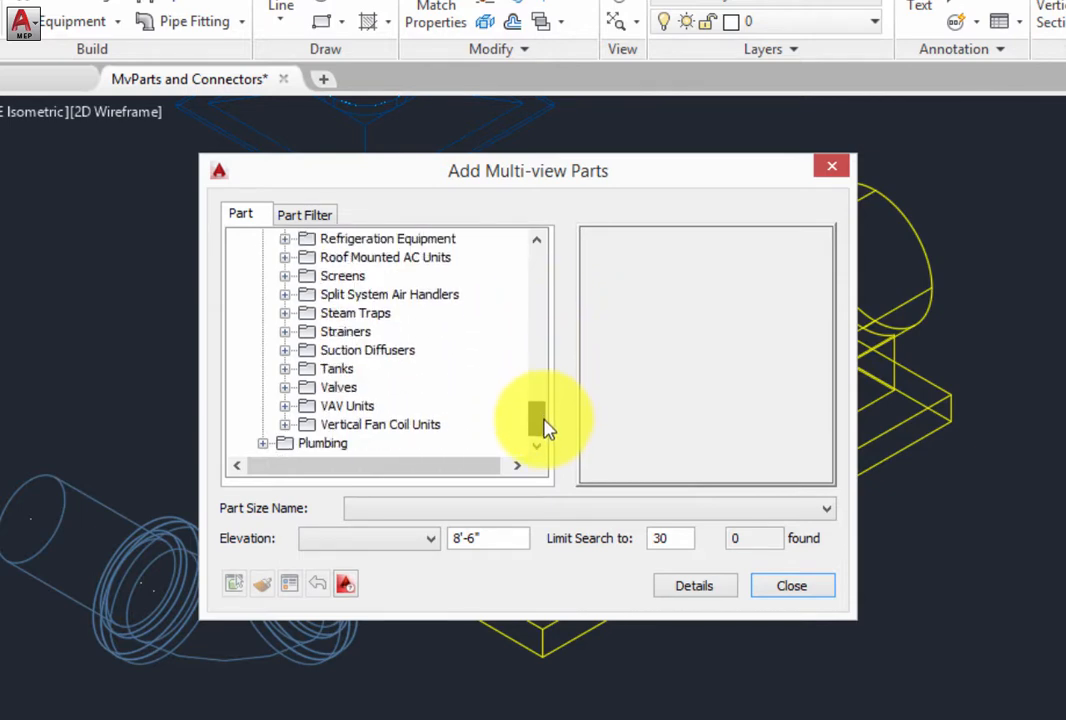
Step: Preview the Oval Lavatory and Corner Shower Stall among the Plumbing parts, check the shower's fixture units, and close without placing it
{"action": "left_click", "coordinate": [262, 443]}
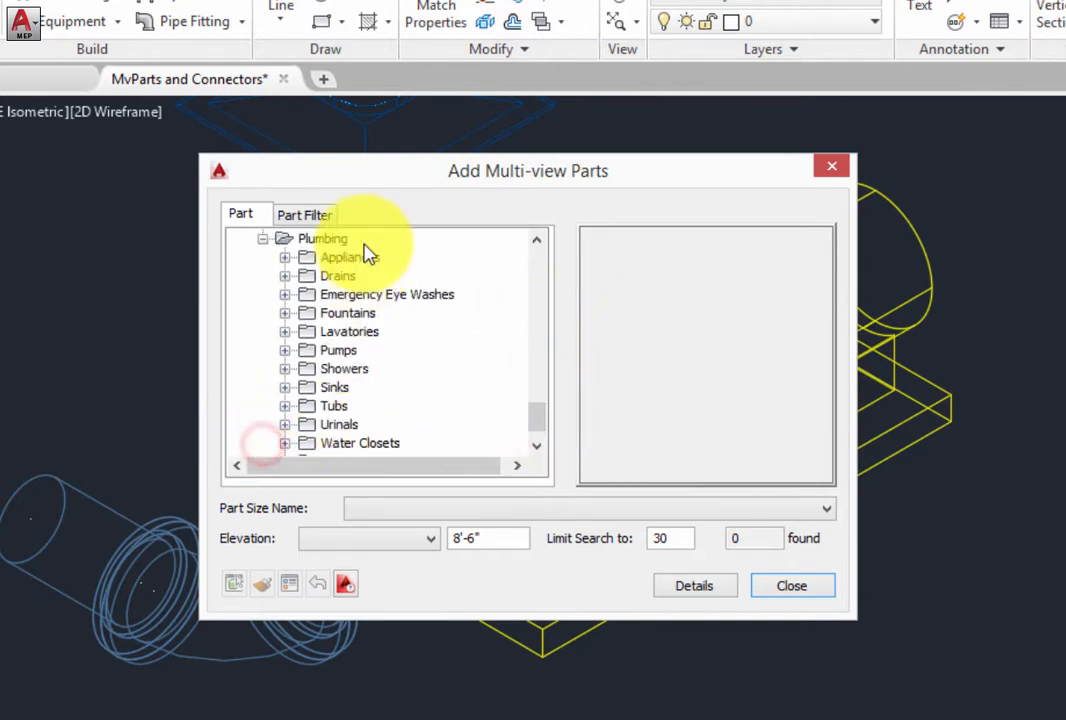
{"action": "left_click", "coordinate": [340, 350]}
{"action": "left_click", "coordinate": [285, 331]}
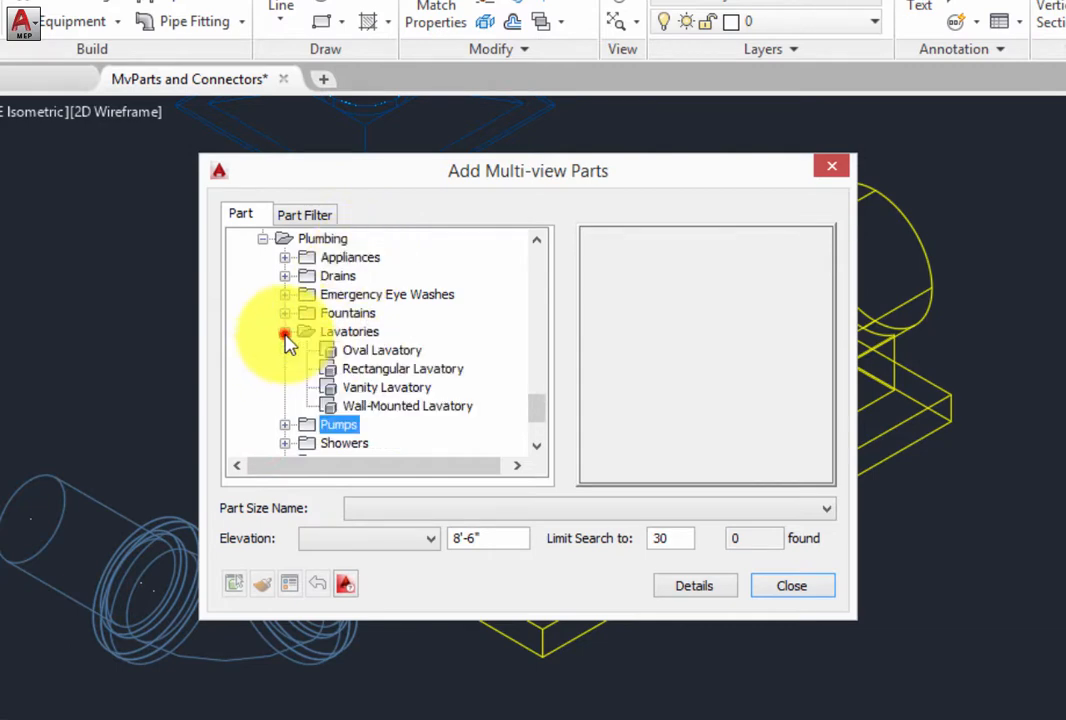
{"action": "left_click", "coordinate": [385, 350]}
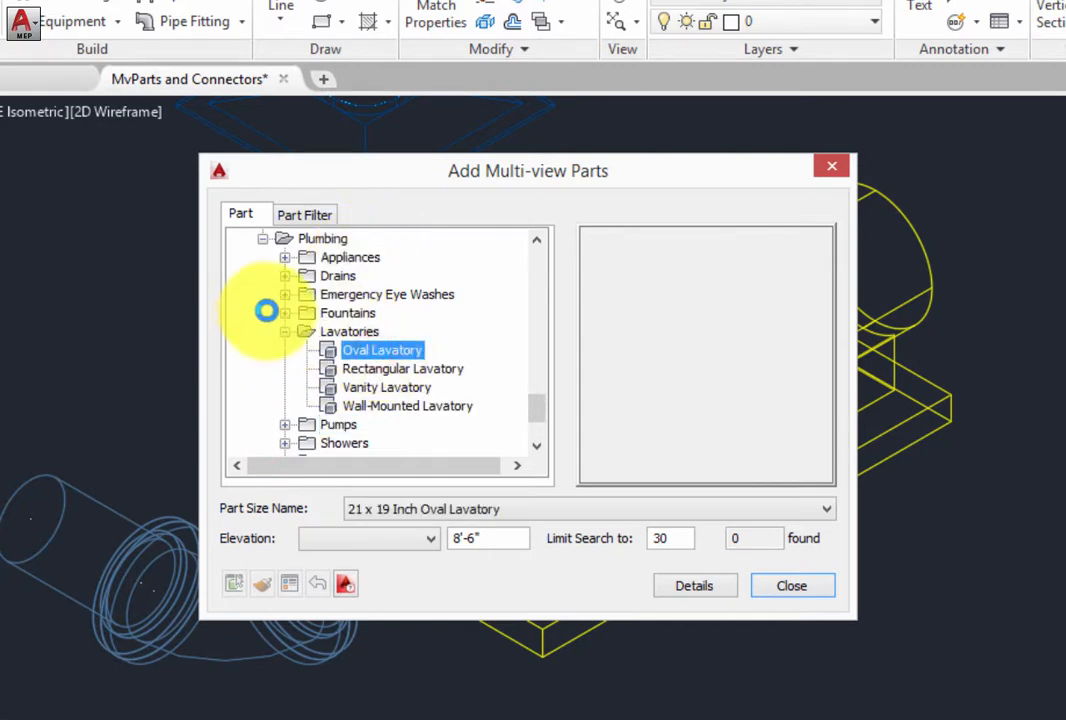
{"action": "left_click", "coordinate": [284, 444]}
{"action": "left_click", "coordinate": [380, 405]}
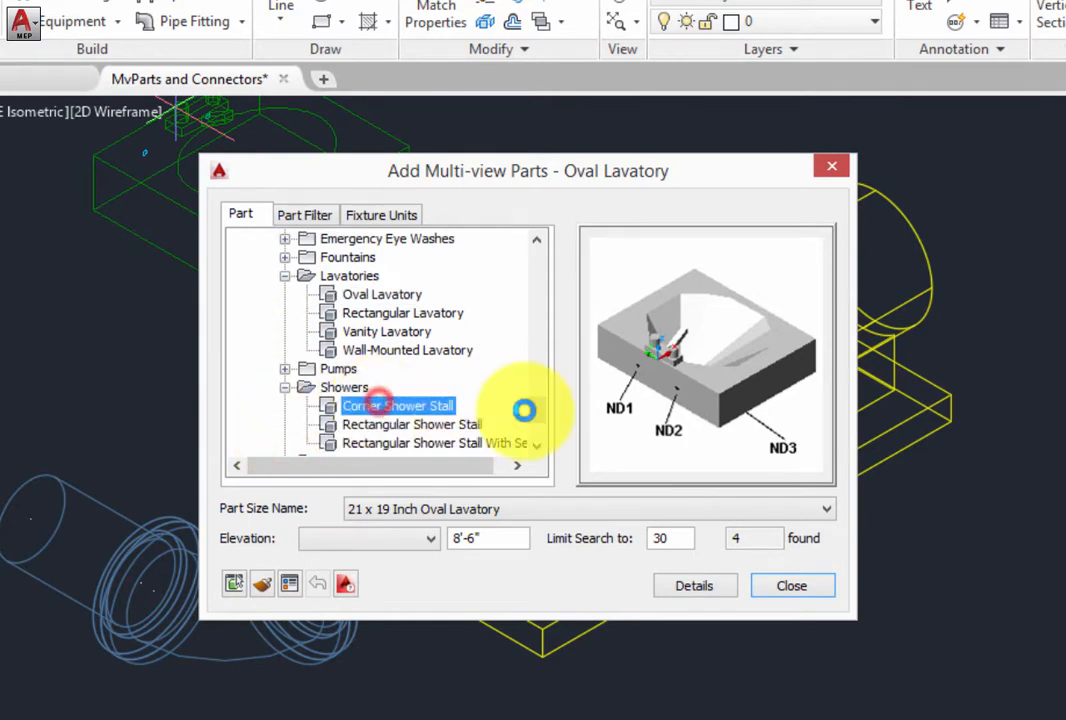
{"action": "left_click", "coordinate": [376, 215]}
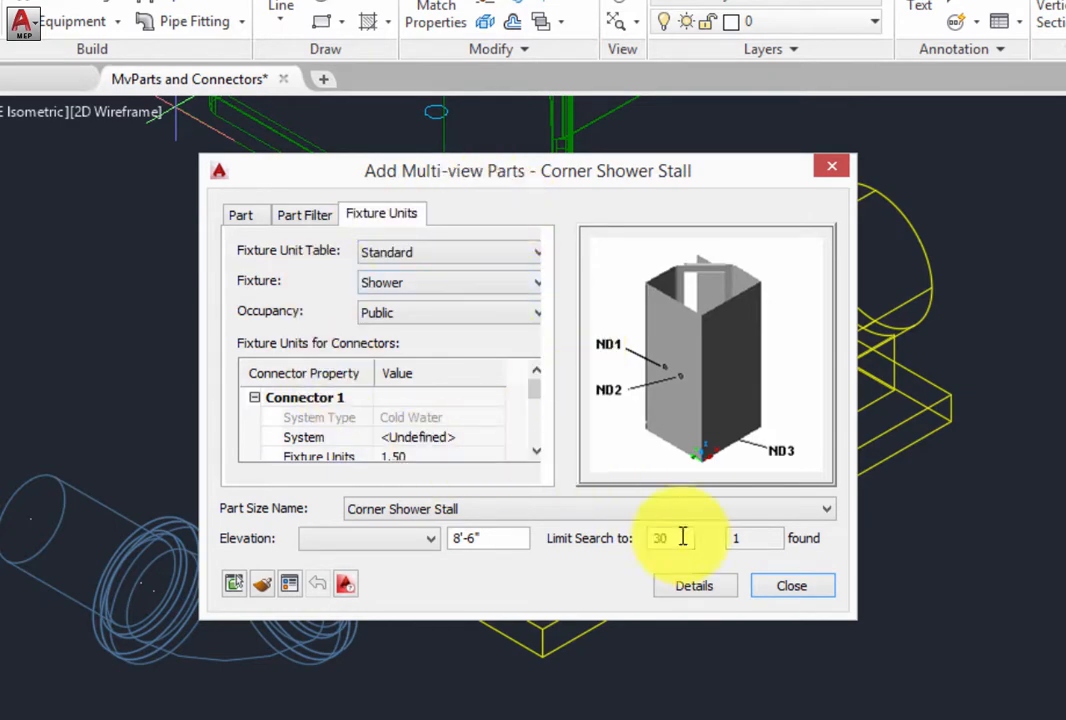
{"action": "left_click", "coordinate": [820, 592]}
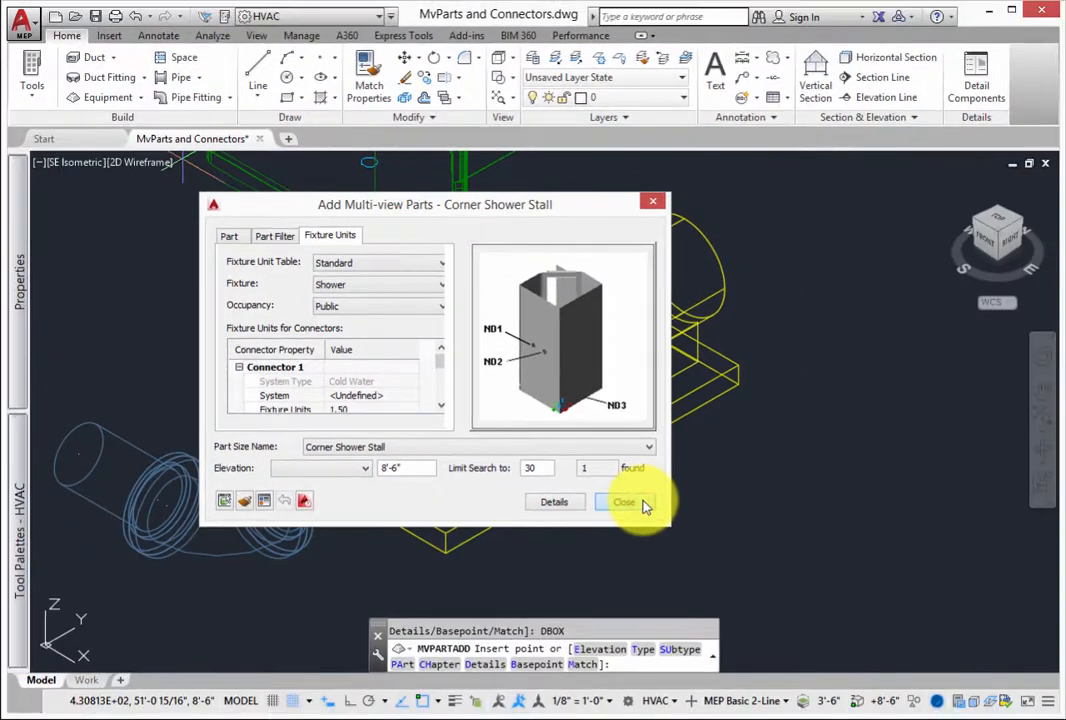